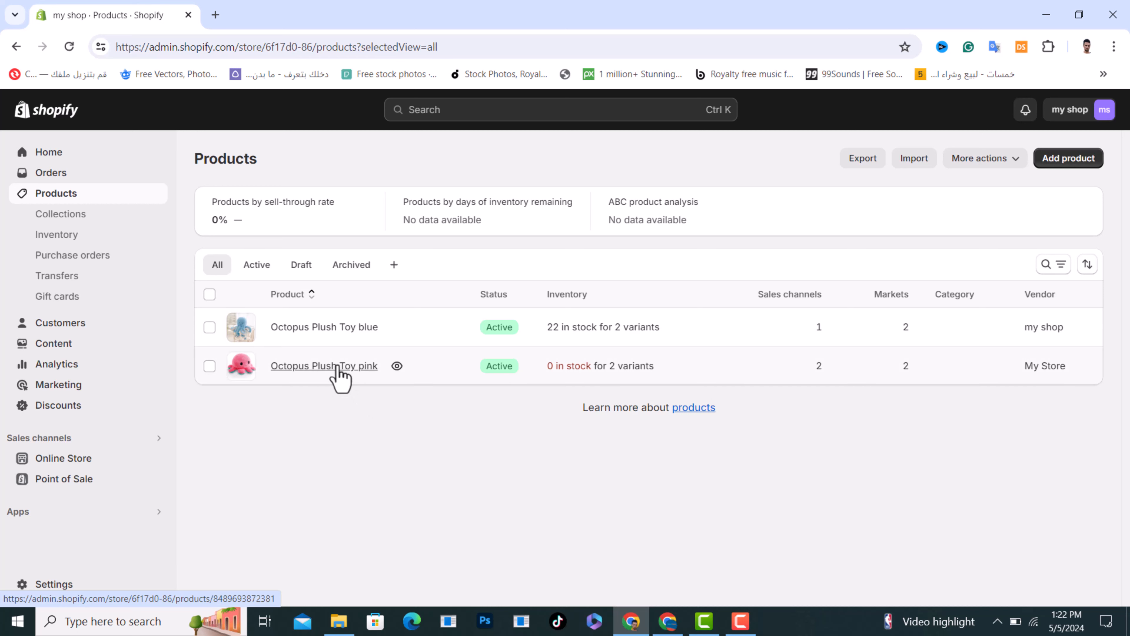
Open the s / blue variant of the Octopus Plush Toy pink product
left_click(360, 369)
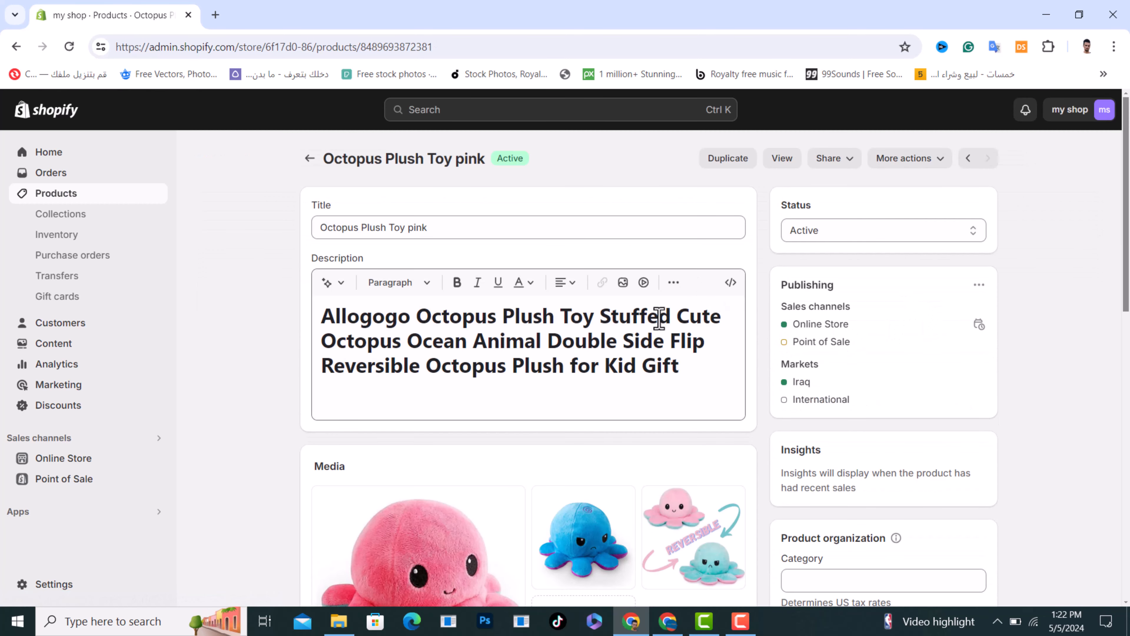
scroll(718, 364, "down", 12)
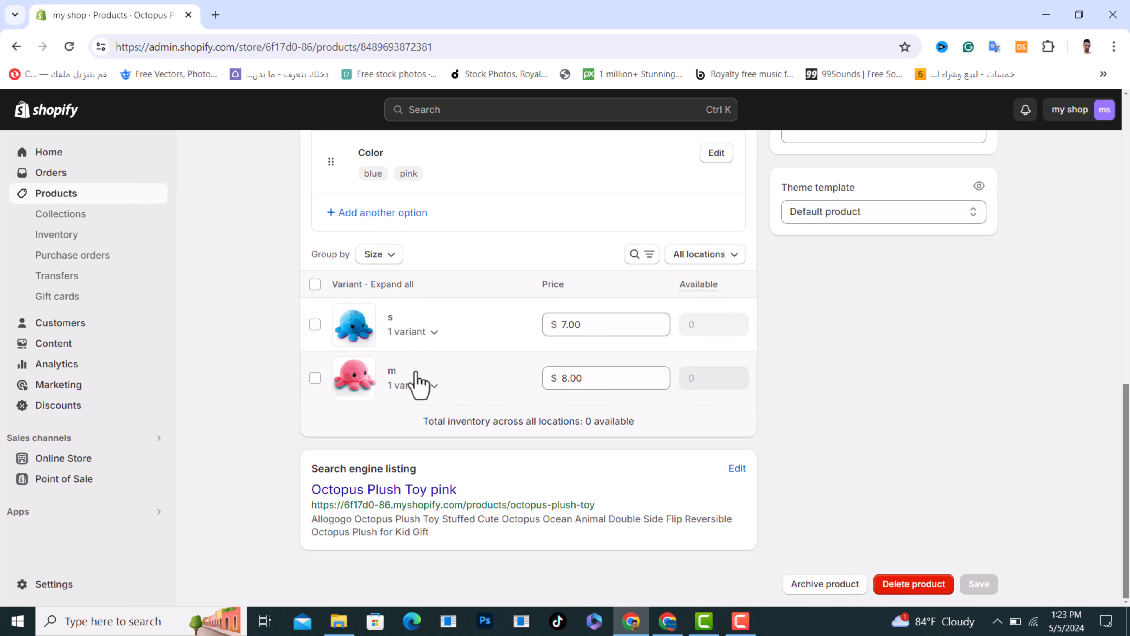
left_click(423, 338)
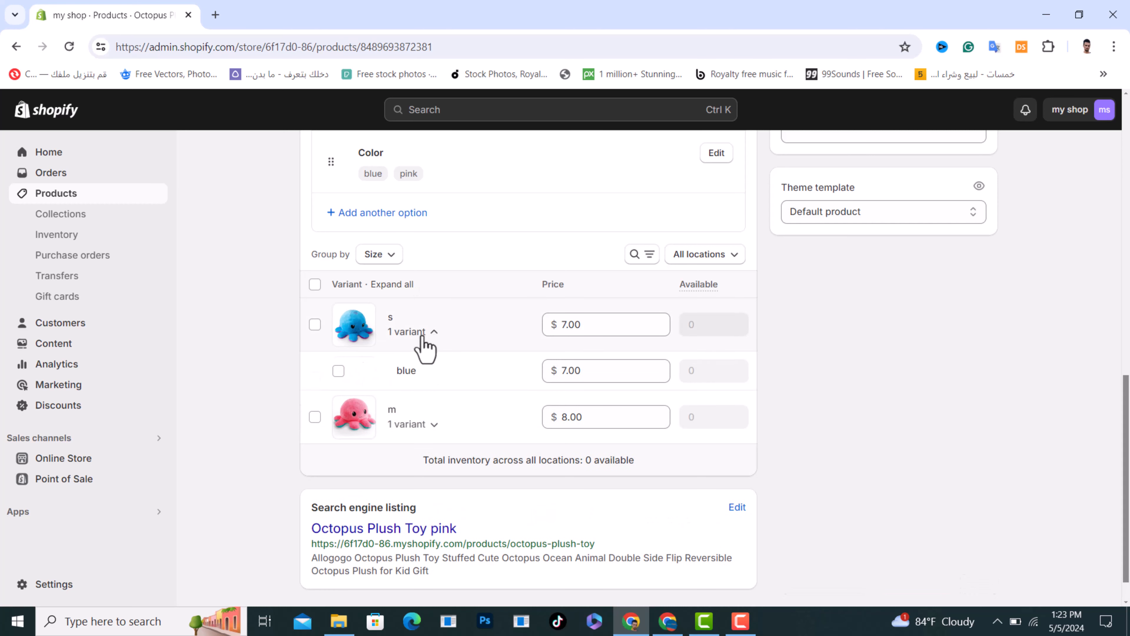
left_click(408, 372)
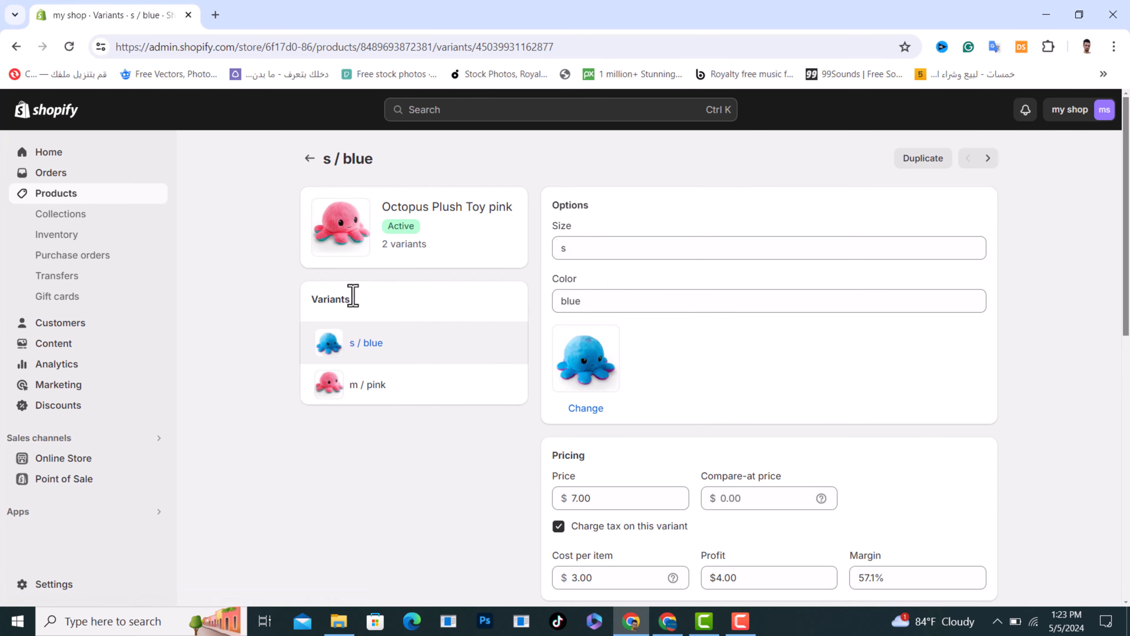
left_click_drag(345, 297, 298, 301)
left_click(260, 315)
Examine the pricing section of the s / blue variant, especially its price
scroll(354, 343, "down", 5)
scroll(353, 343, "up", 3)
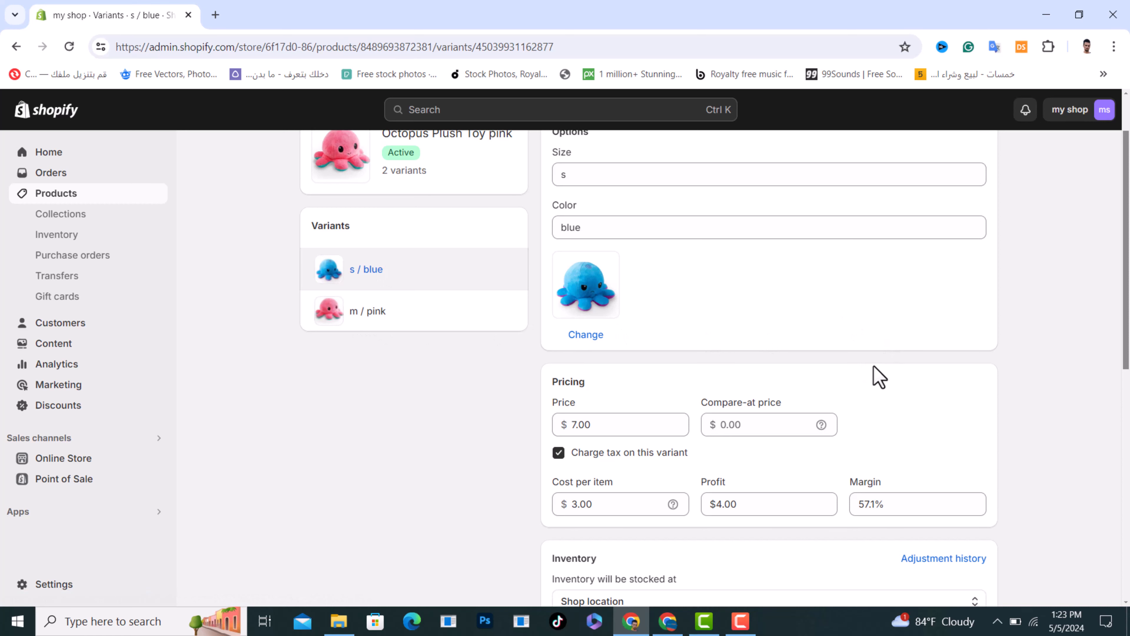
scroll(876, 374, "down", 2)
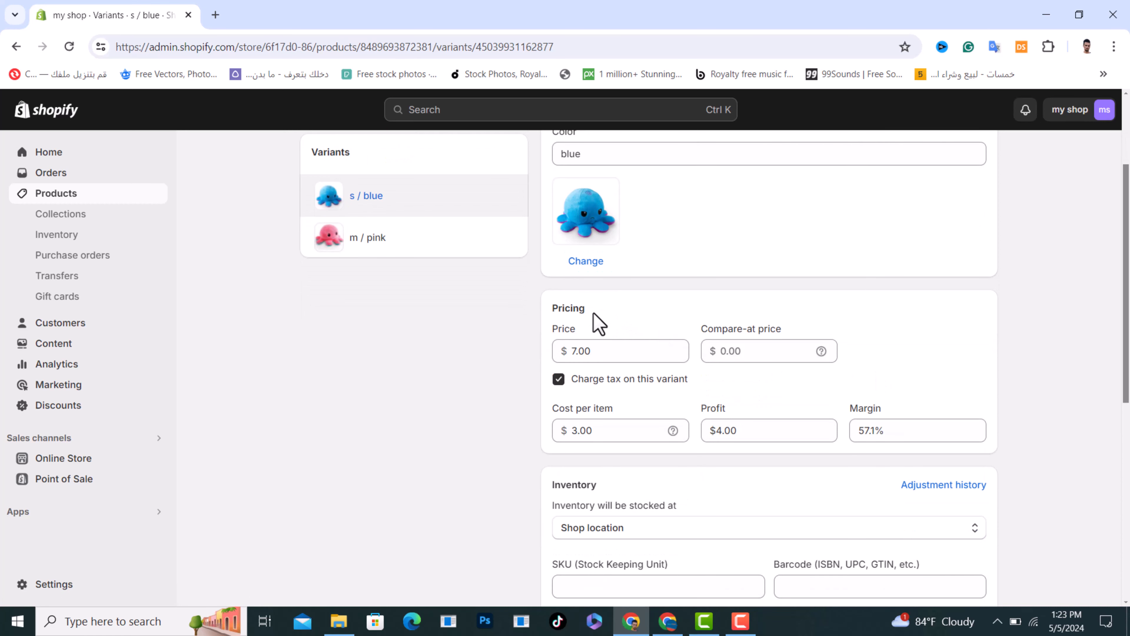
scroll(654, 315, "down", 2)
left_click(615, 278)
double_click(602, 277)
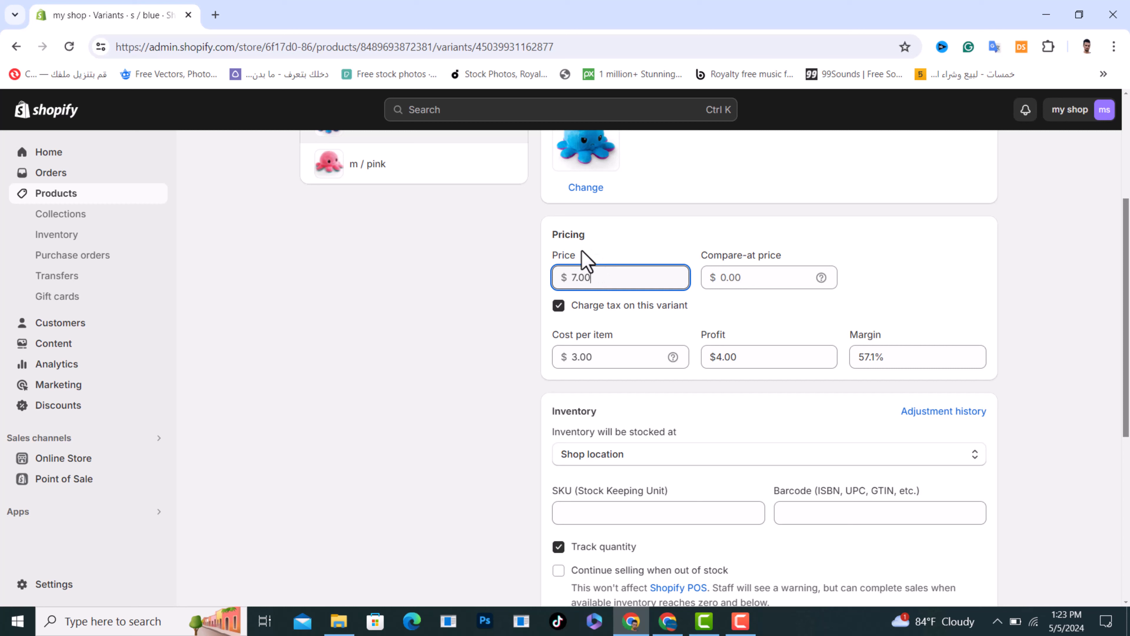
left_click_drag(601, 282, 574, 276)
left_click(513, 292)
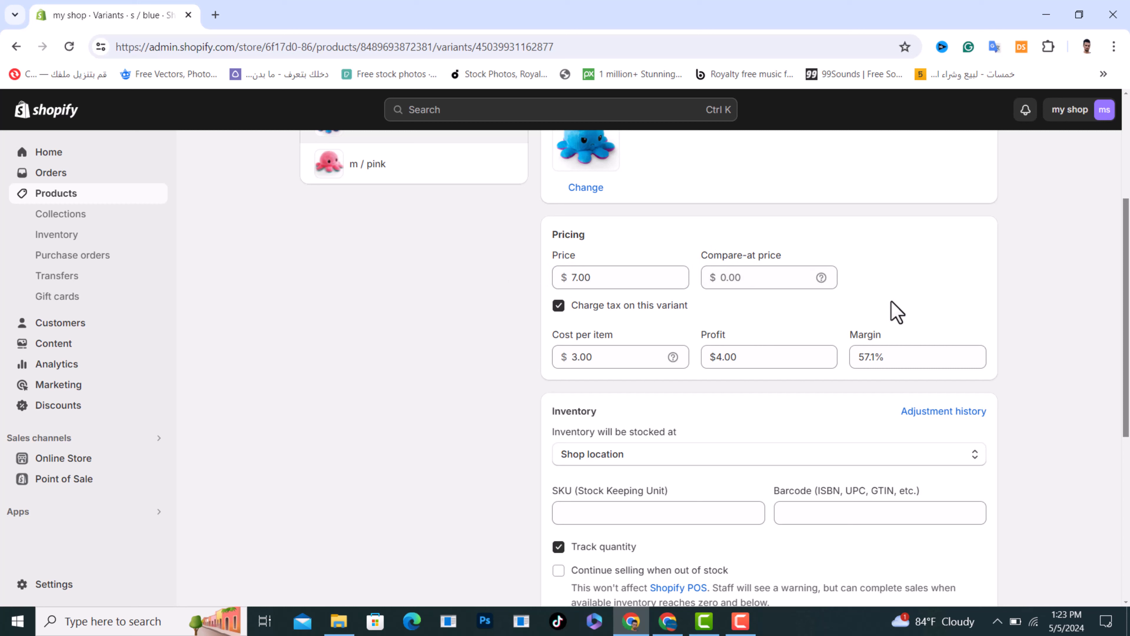
Set the compare-at price of the s / blue variant to $17.00
left_click(742, 278)
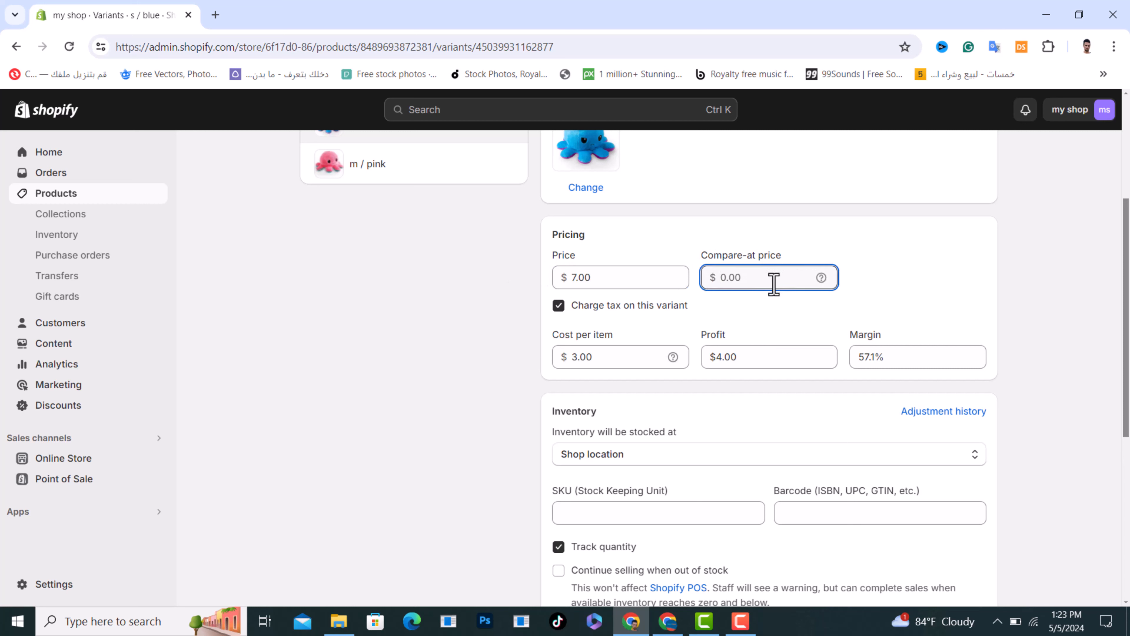
type("1")
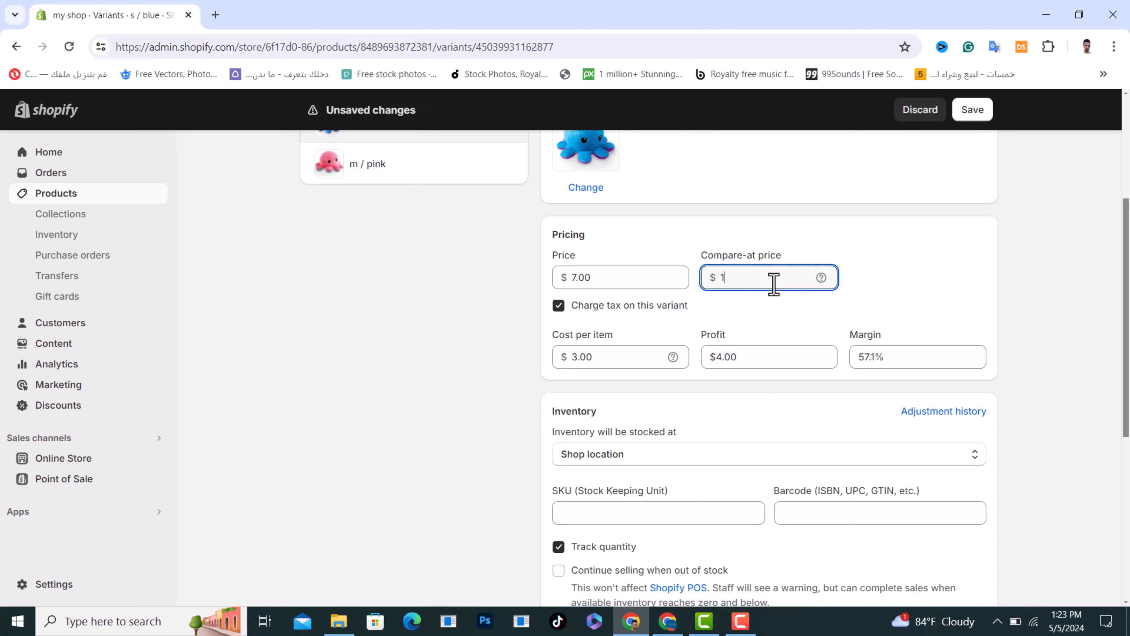
type("7")
left_click(873, 247)
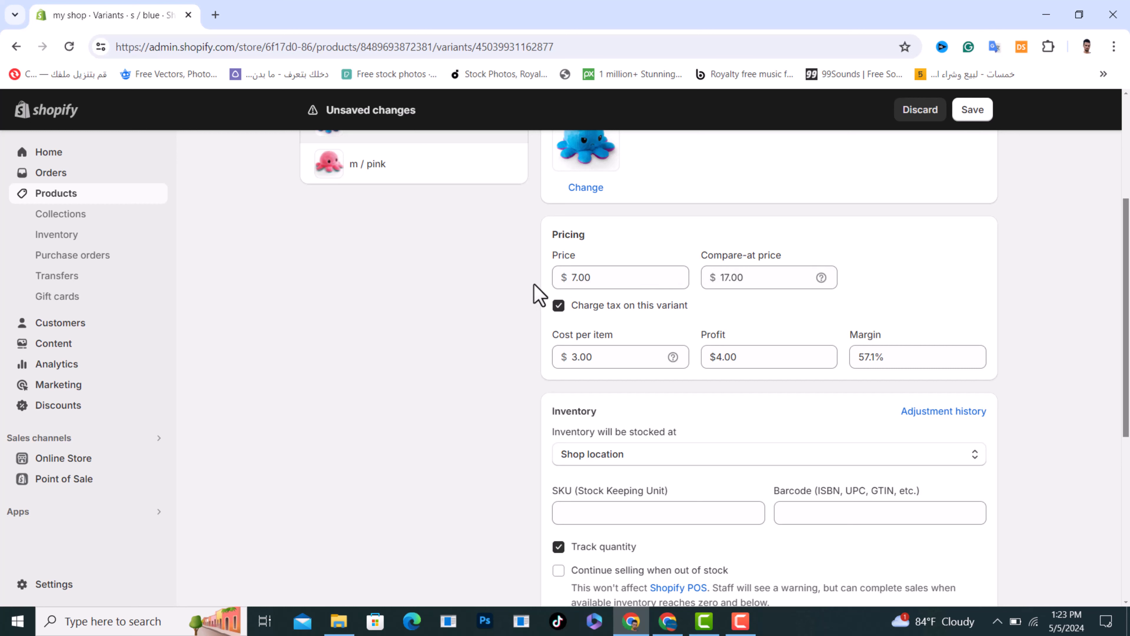
Clear the cost per item of the s / blue variant and enter $3.00
left_click(610, 357)
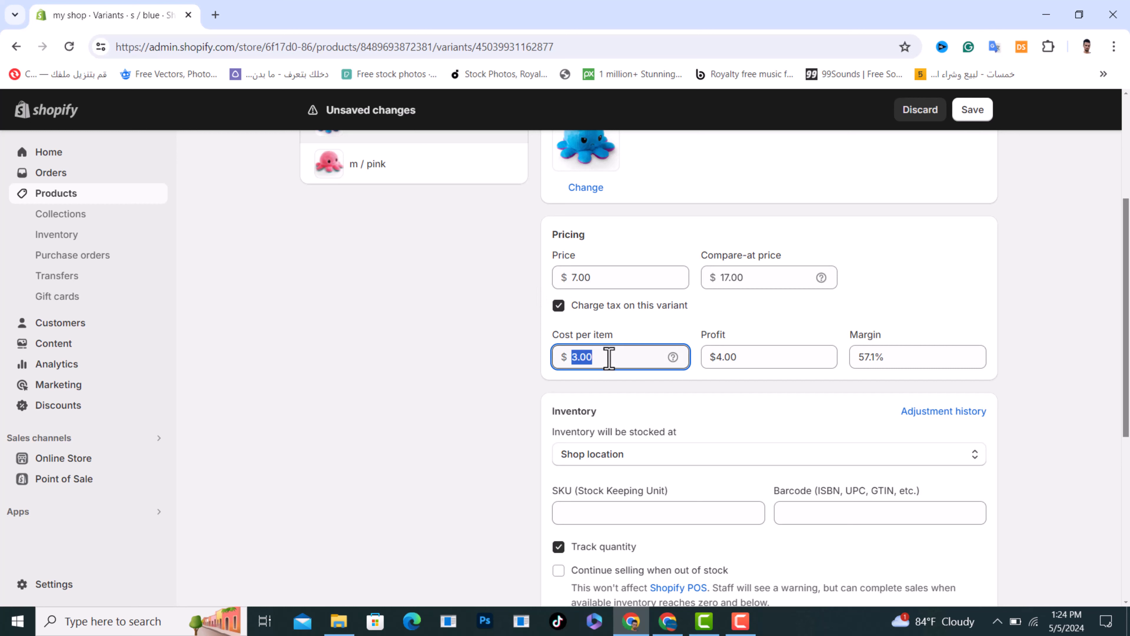
key("BackSpace")
left_click(463, 403)
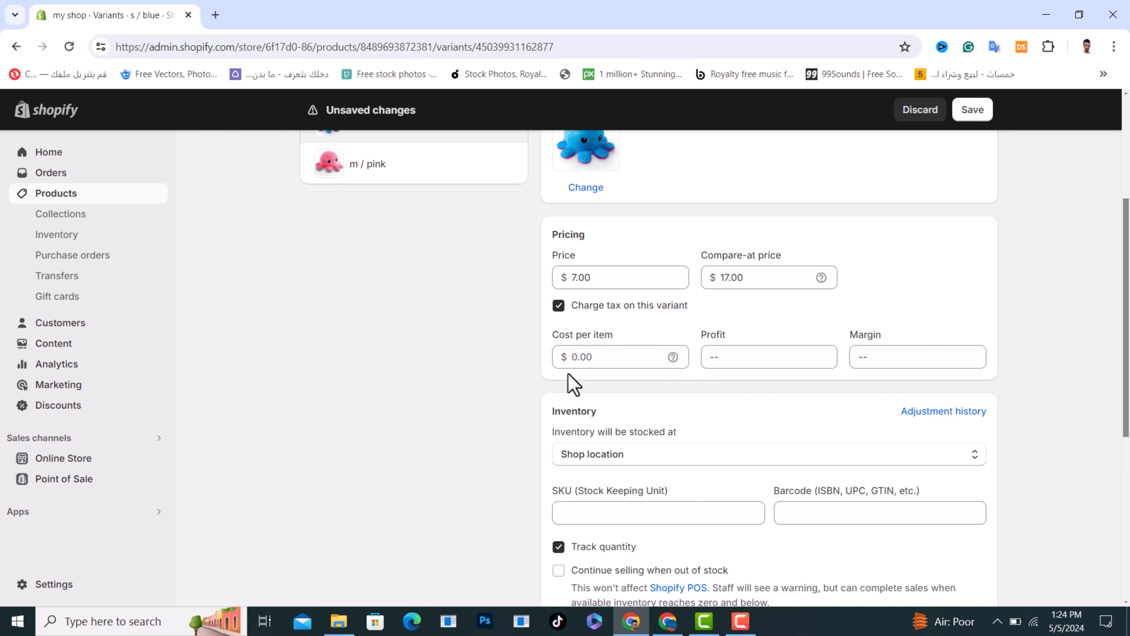
left_click(581, 358)
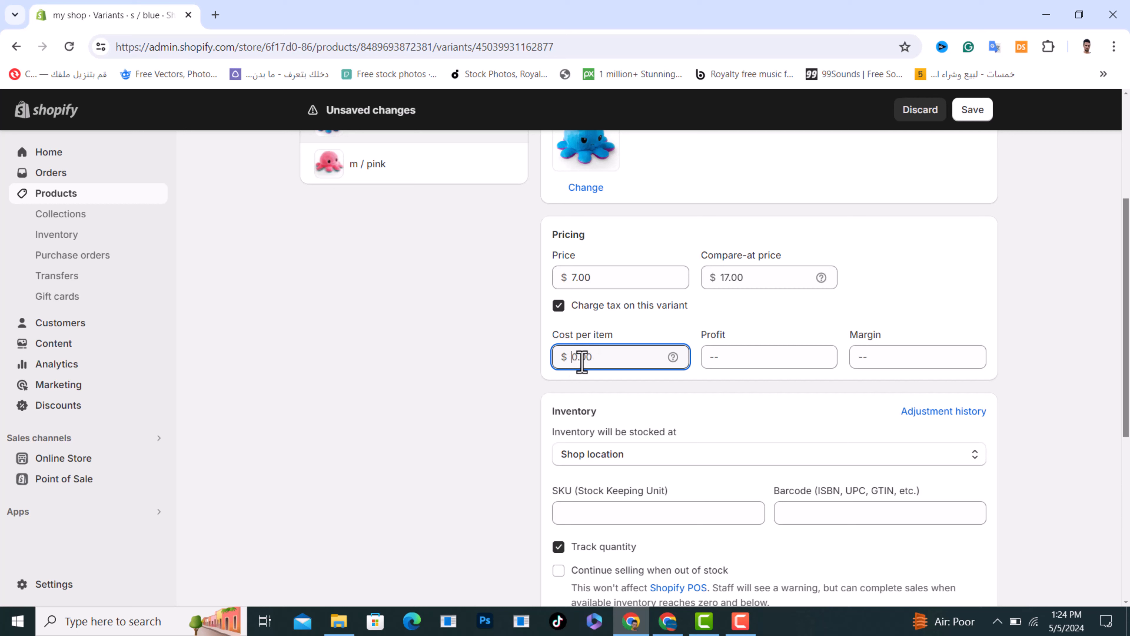
type("3")
left_click(505, 365)
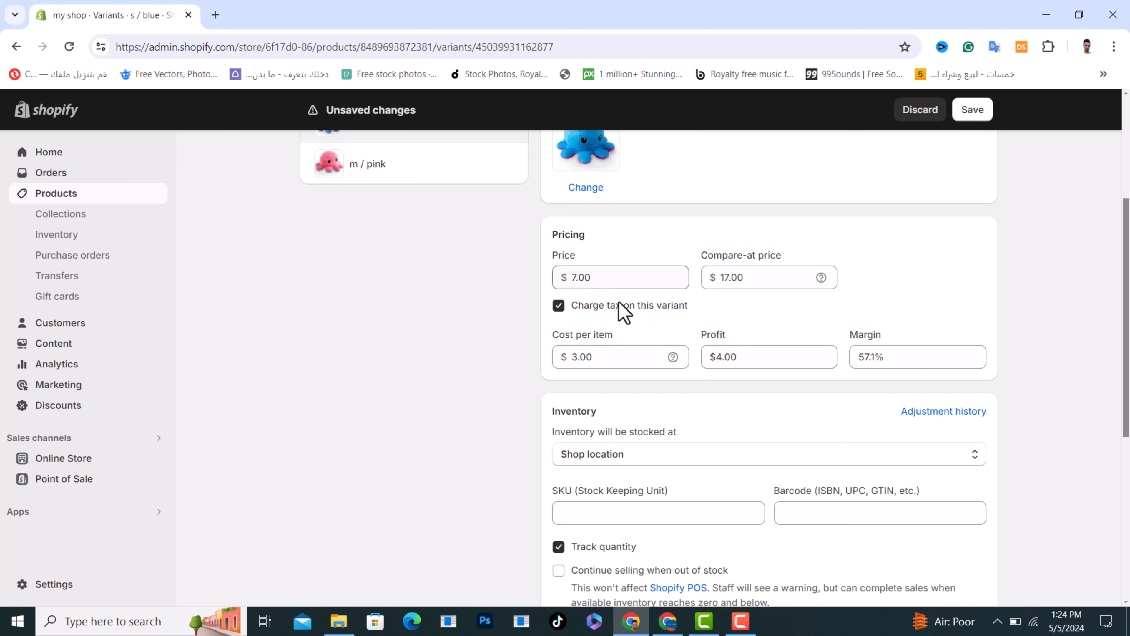
Check the cost and margin of the s / blue variant and save its pricing changes
left_click(599, 356)
left_click(542, 382)
left_click_drag(849, 331, 896, 333)
left_click(899, 340)
scroll(988, 337, "up", 1)
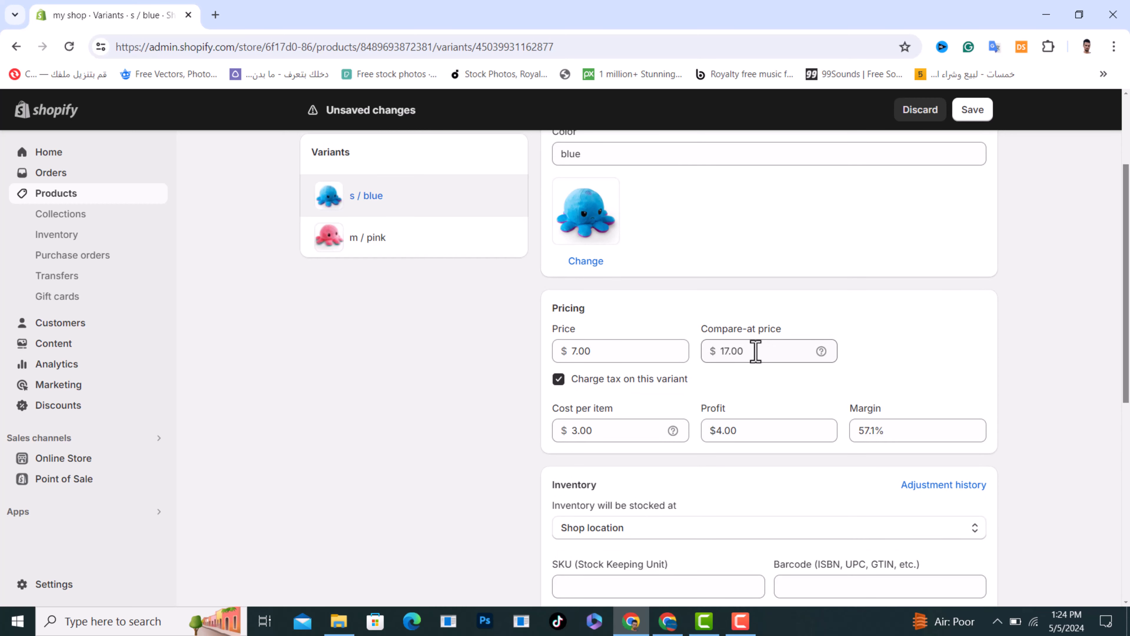
left_click(979, 111)
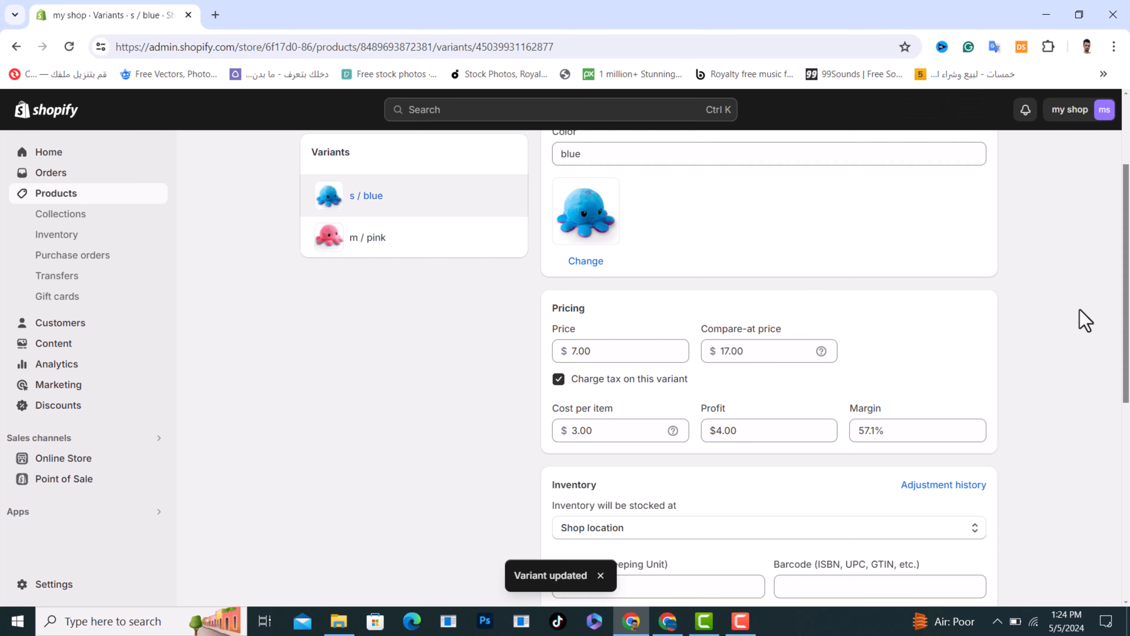
Return to the product and view it in the online store, checking the crossed-out compare-at price and the selling price
scroll(756, 303, "up", 3)
left_click(309, 158)
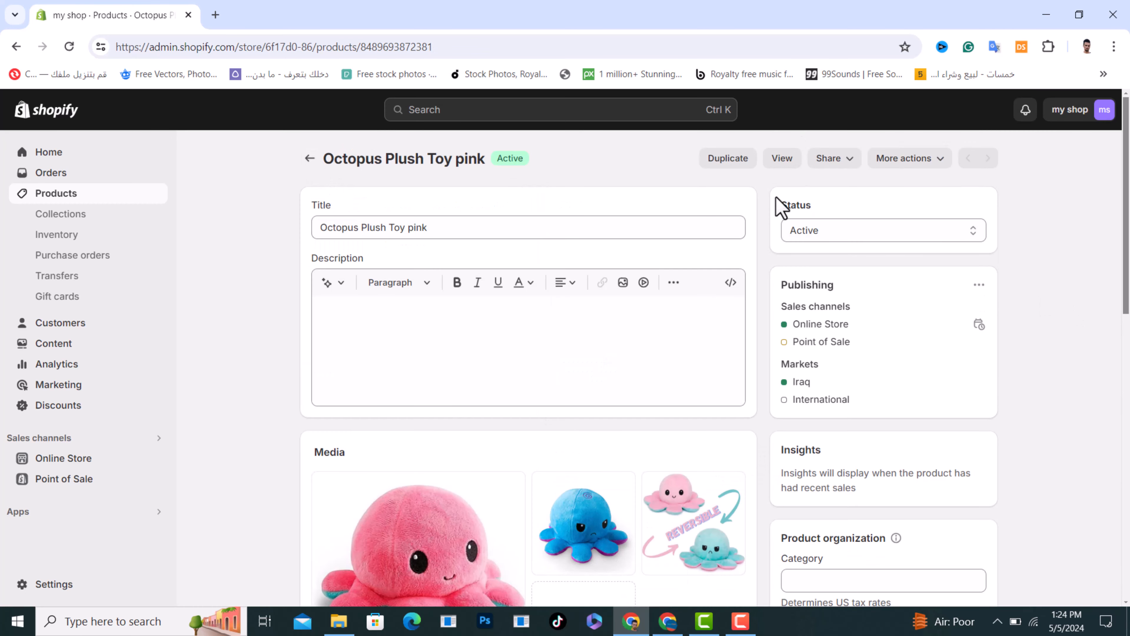
left_click(779, 165)
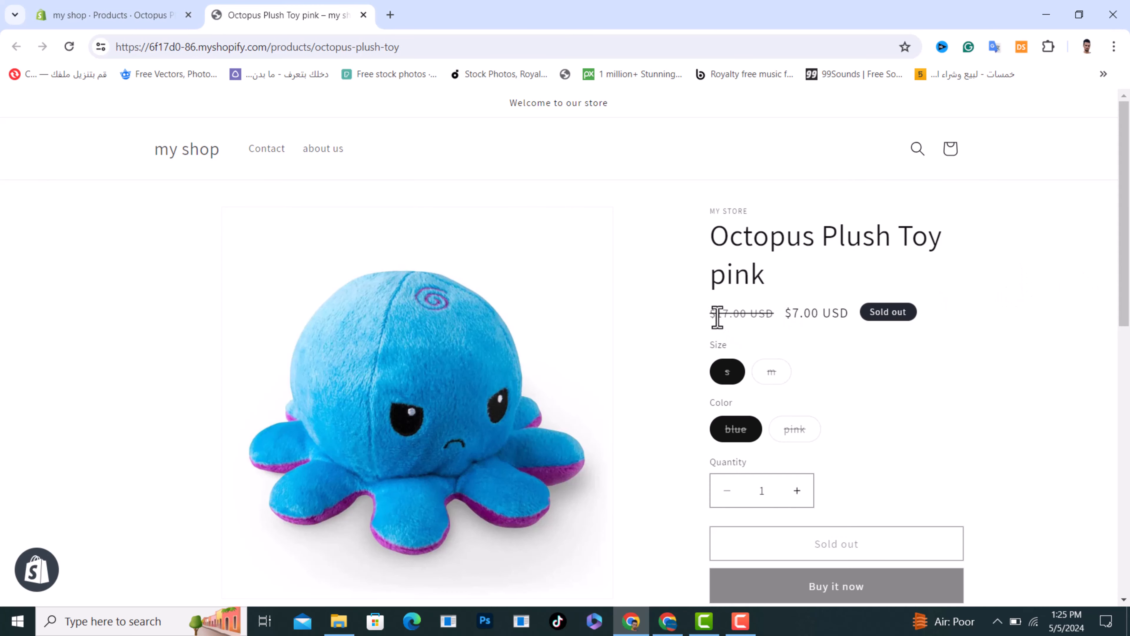
left_click_drag(715, 315, 817, 310)
left_click(761, 315)
left_click(801, 338)
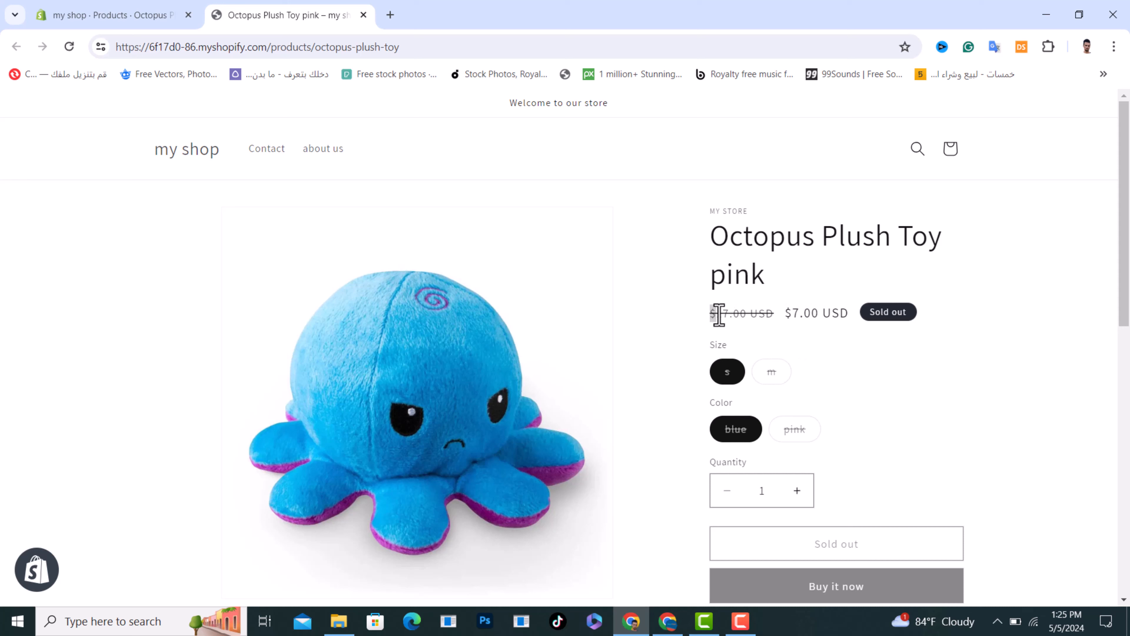
left_click_drag(719, 314, 760, 314)
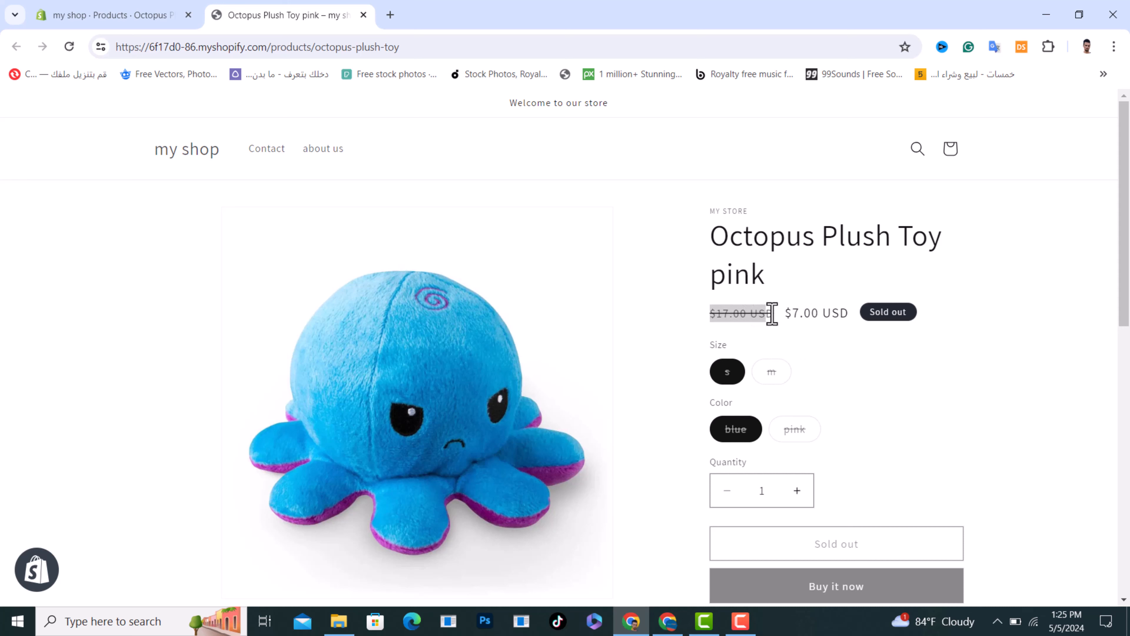
left_click(783, 335)
left_click_drag(788, 313, 833, 313)
left_click(842, 351)
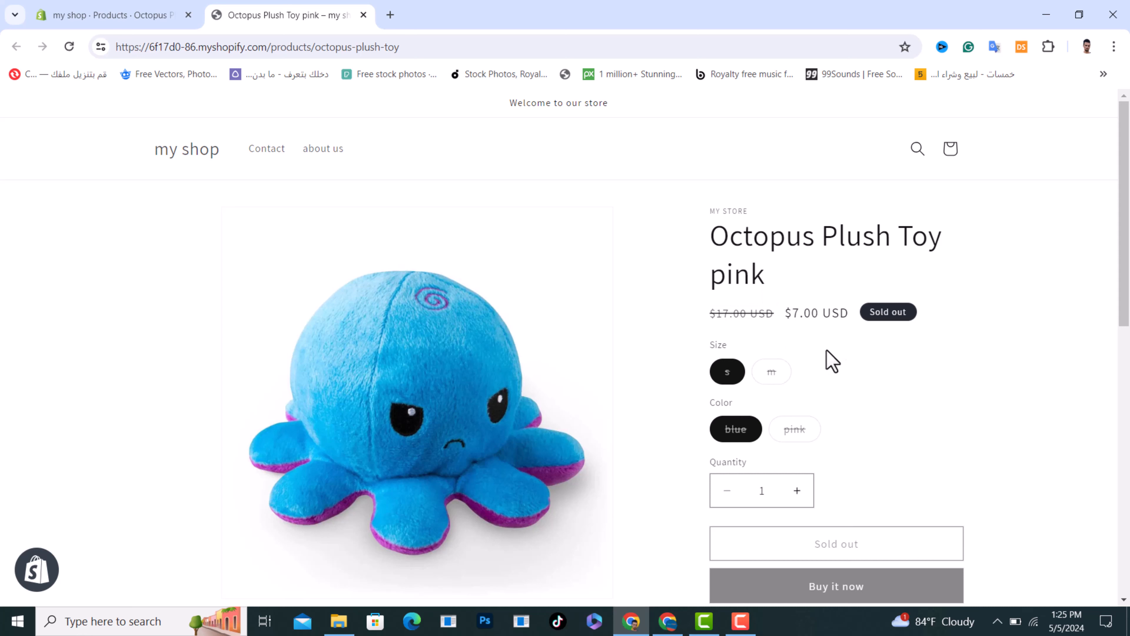
Switch the storefront product between sizes m and s to compare how each is displayed
left_click(773, 371)
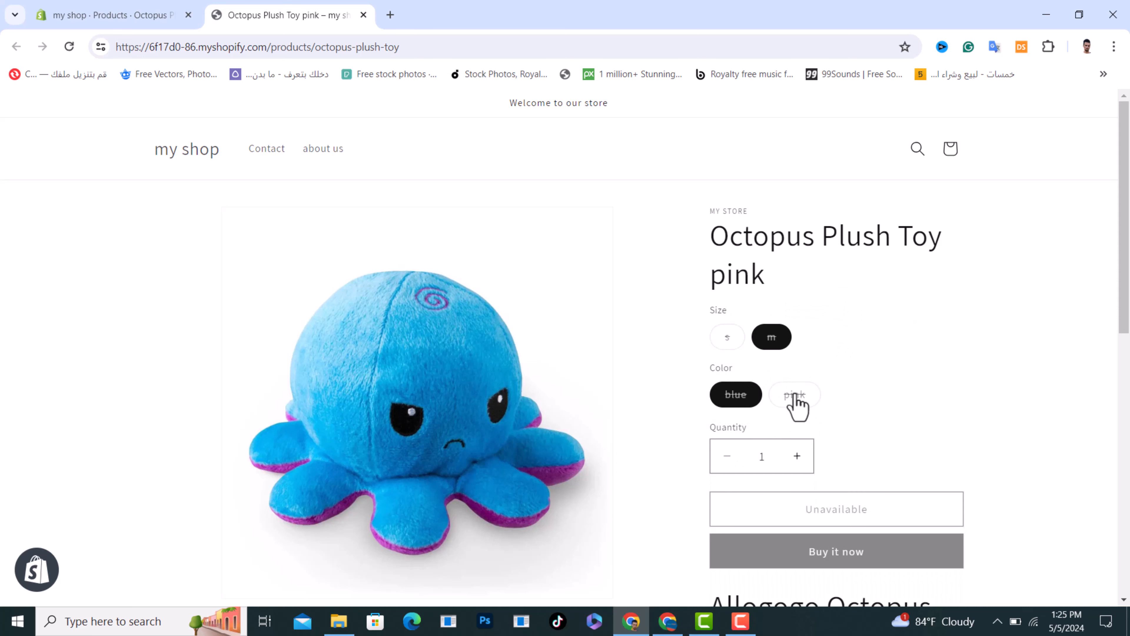
left_click(729, 341)
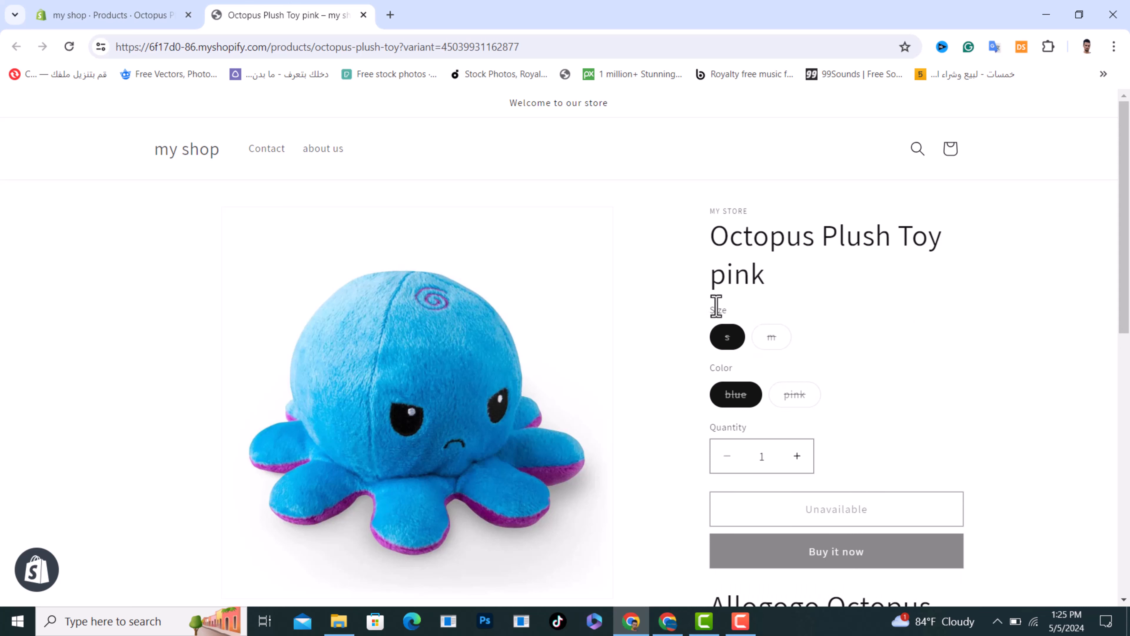
left_click(771, 337)
left_click(728, 339)
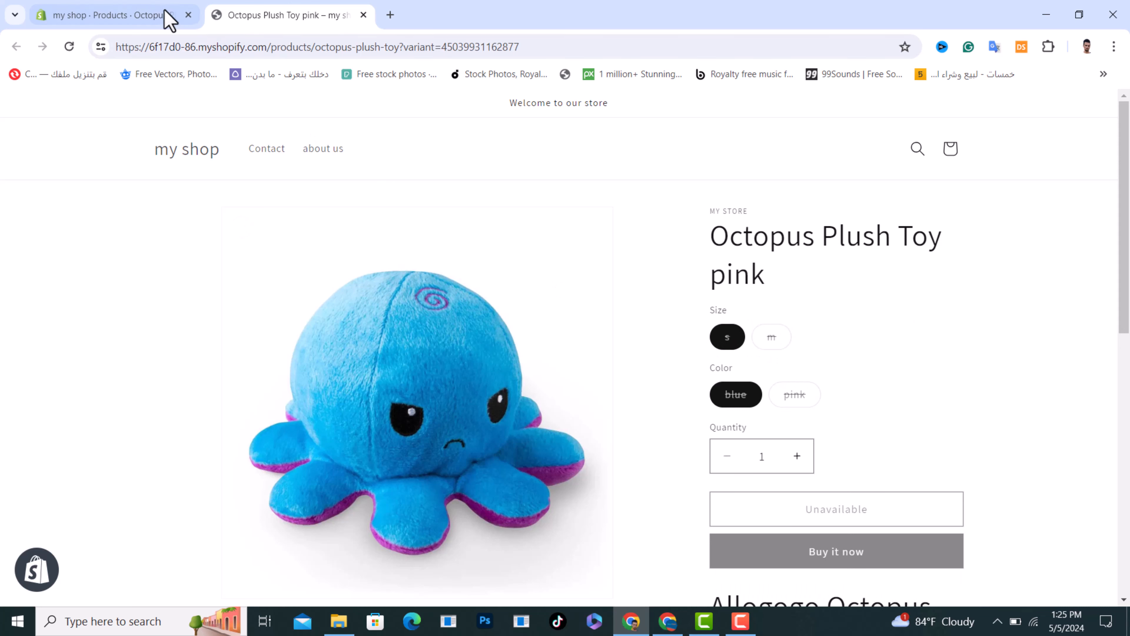
Go back to the product in the store admin and open its m / pink variant
left_click(151, 15)
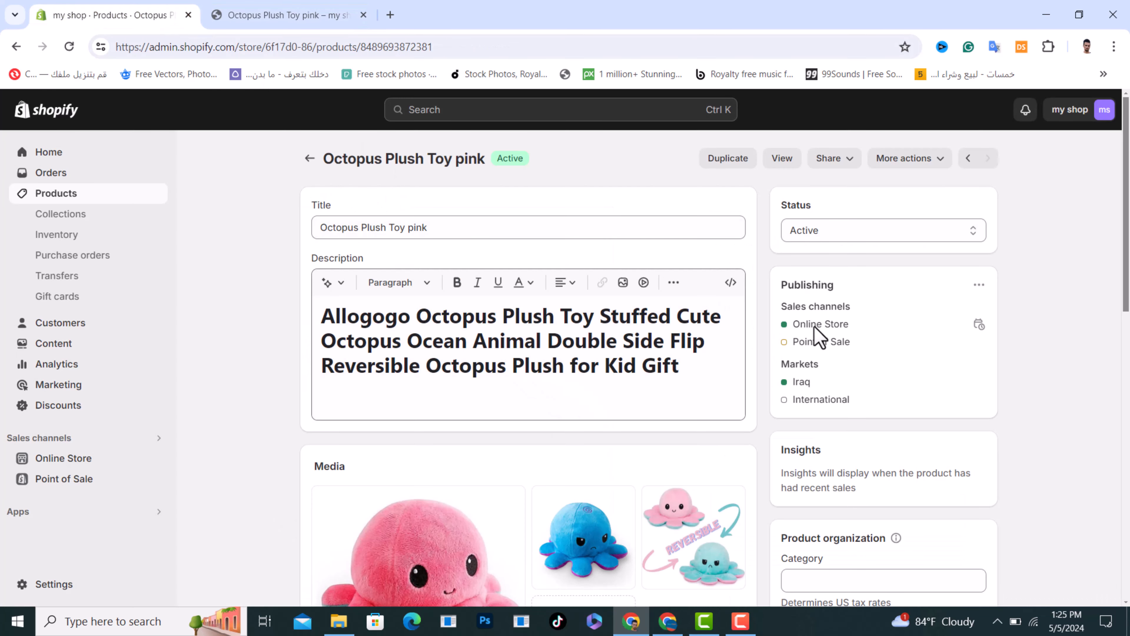
scroll(901, 360, "down", 10)
scroll(899, 361, "down", 3)
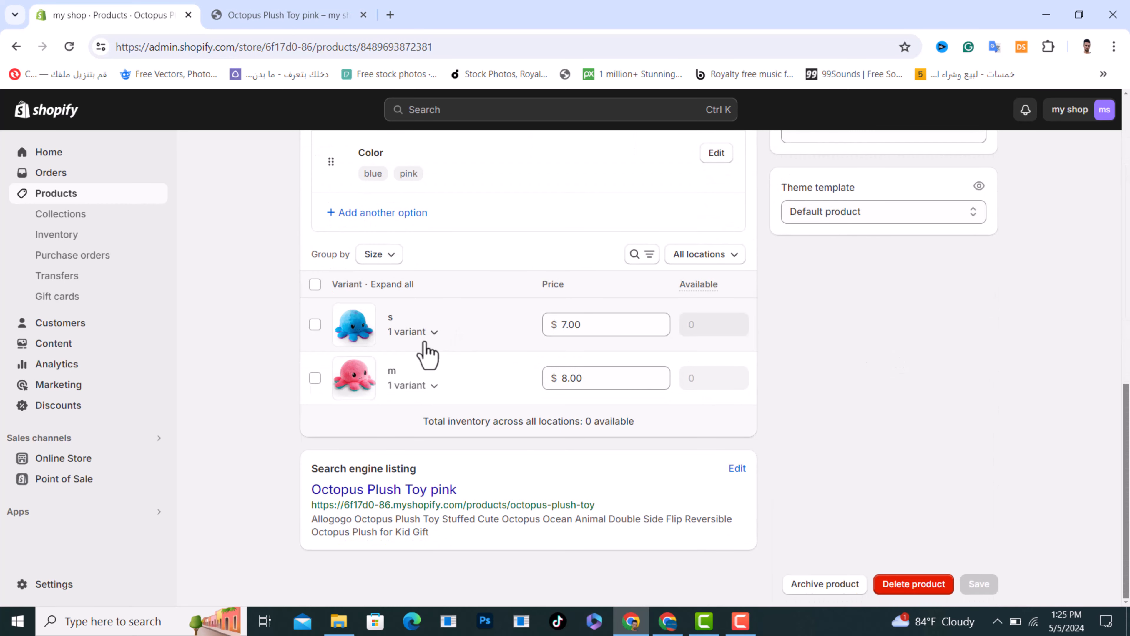
left_click(433, 333)
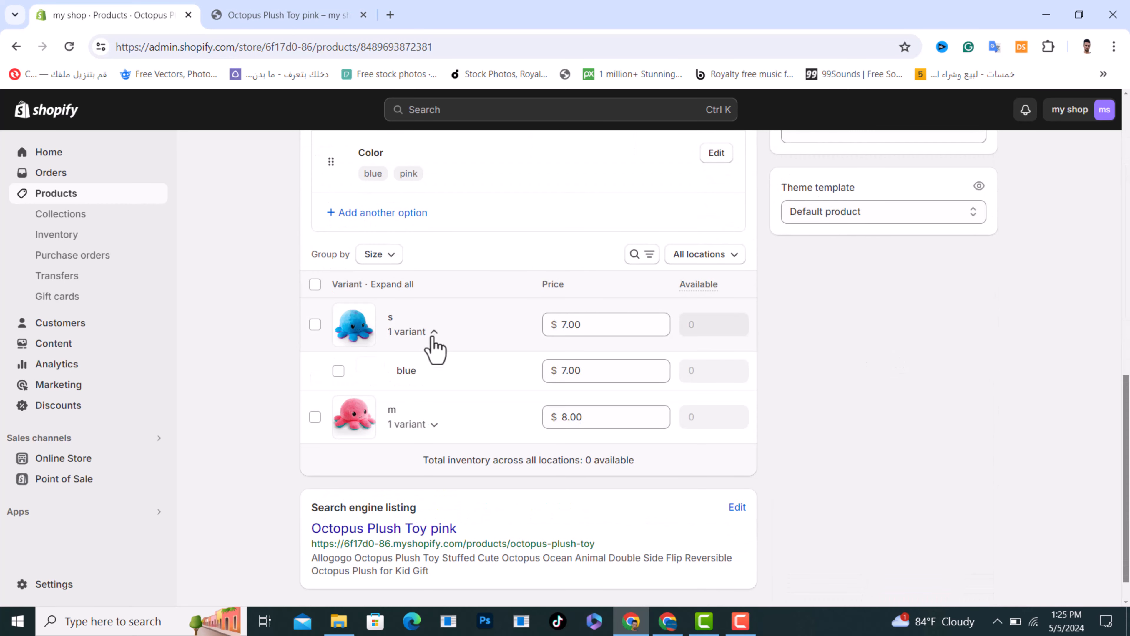
left_click(406, 371)
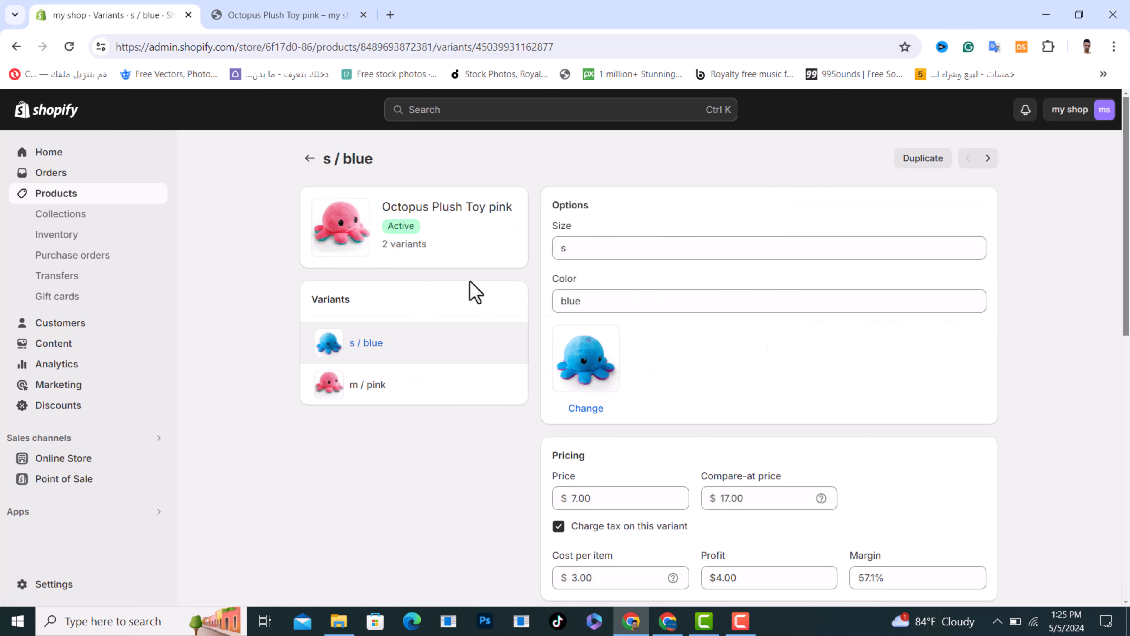
left_click(379, 392)
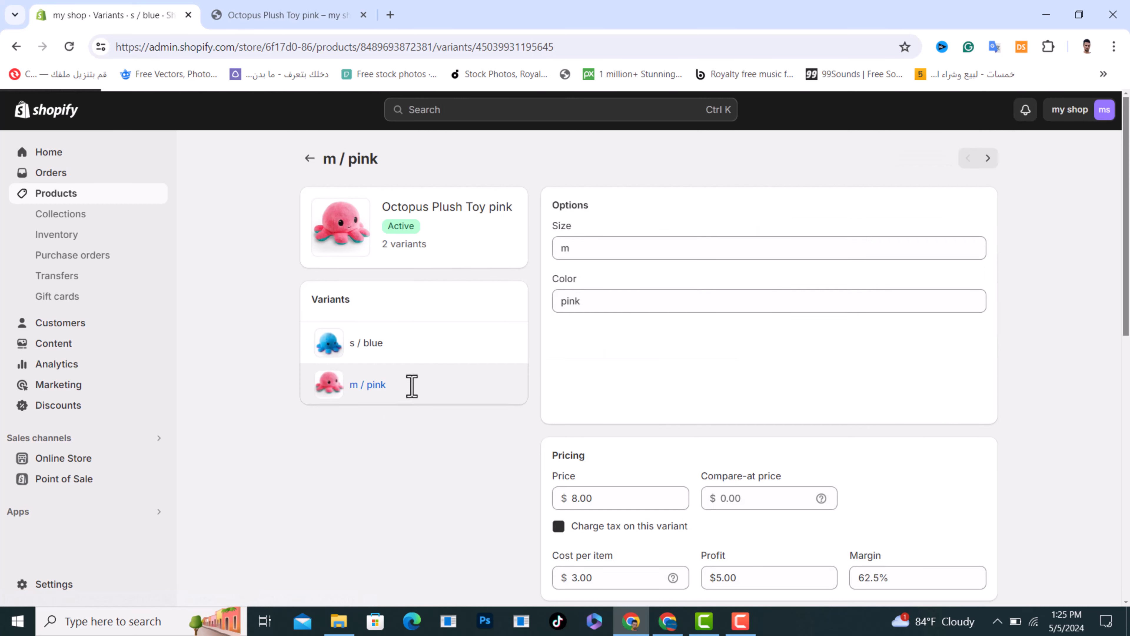
Set the m / pink variant's price to $10.00 and its compare-at price to $18.00
scroll(740, 475, "down", 5)
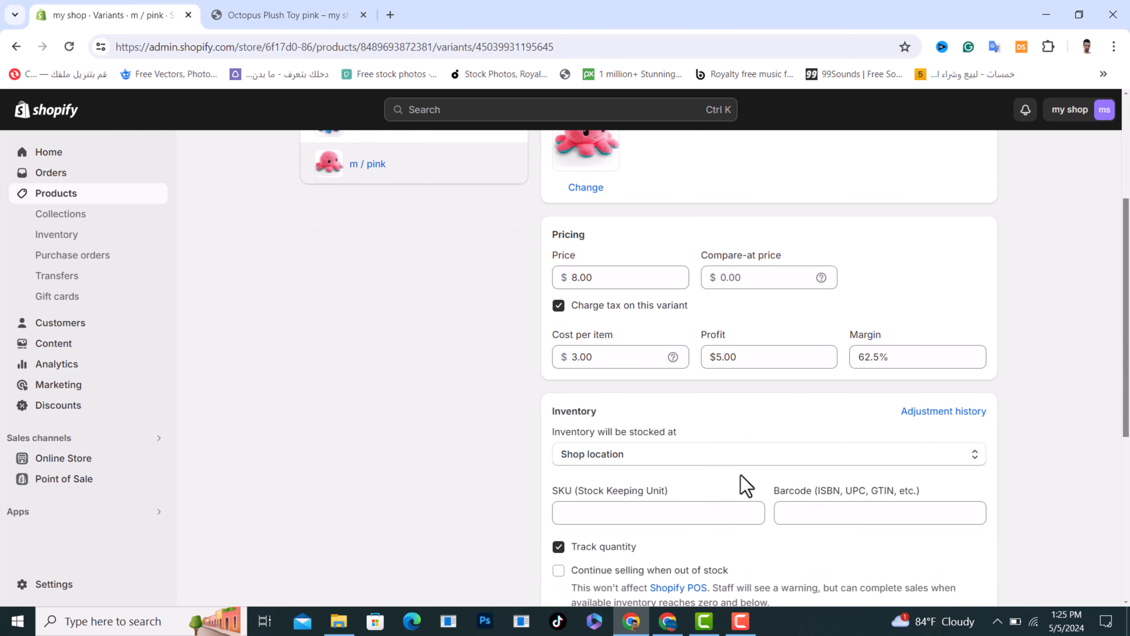
left_click(601, 274)
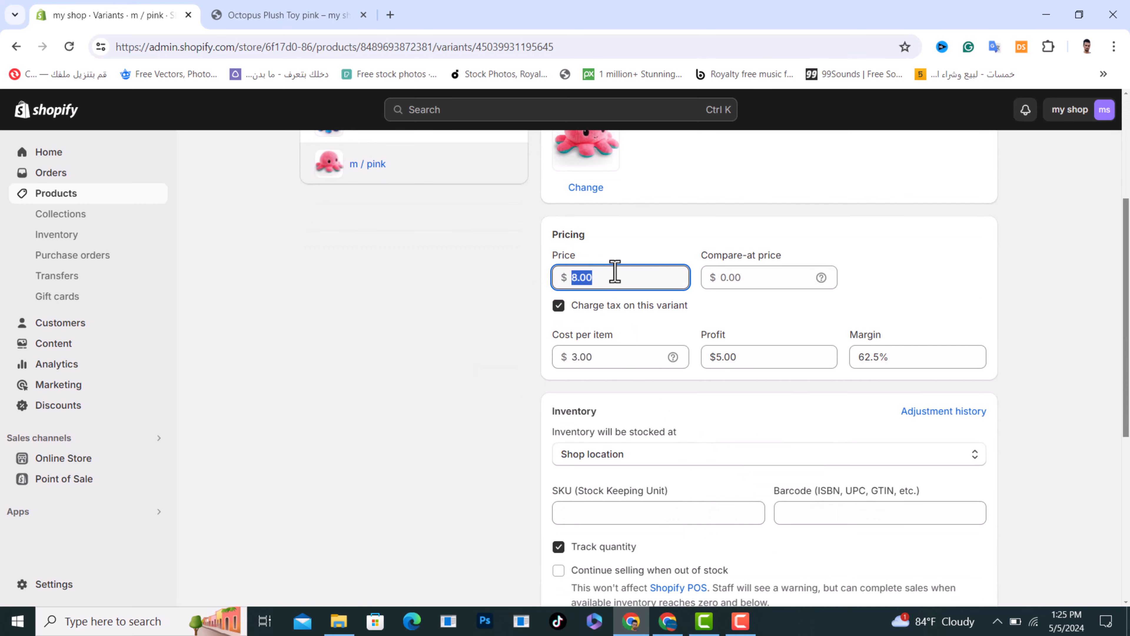
type("10")
left_click(517, 292)
left_click(743, 280)
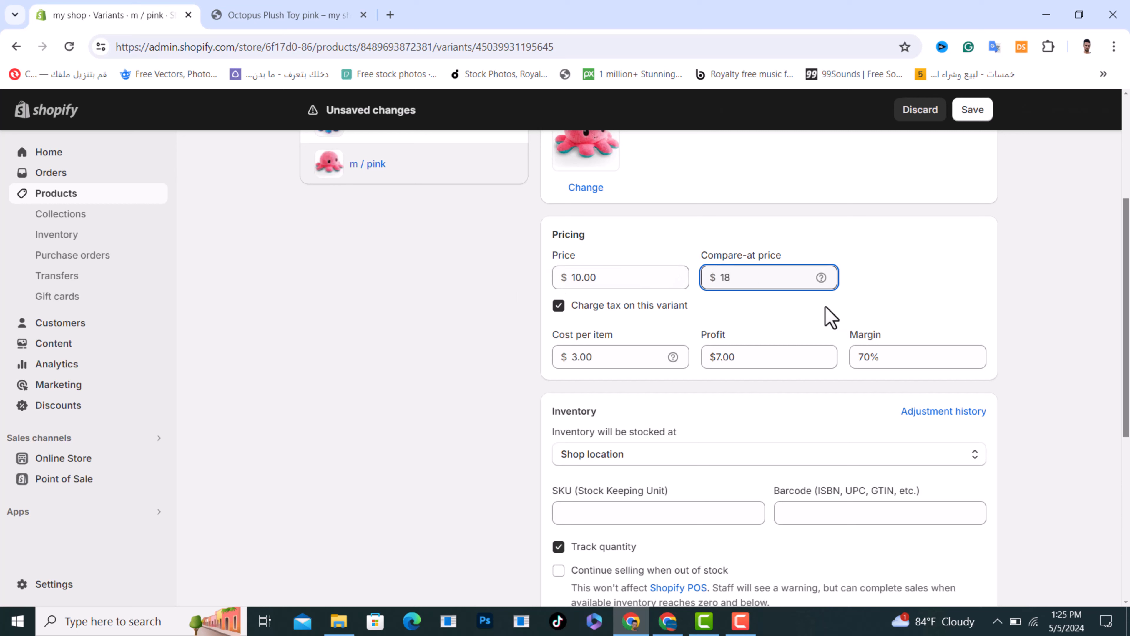
left_click(955, 280)
Set the m / pink variant's cost per item to $4.00
left_click(604, 359)
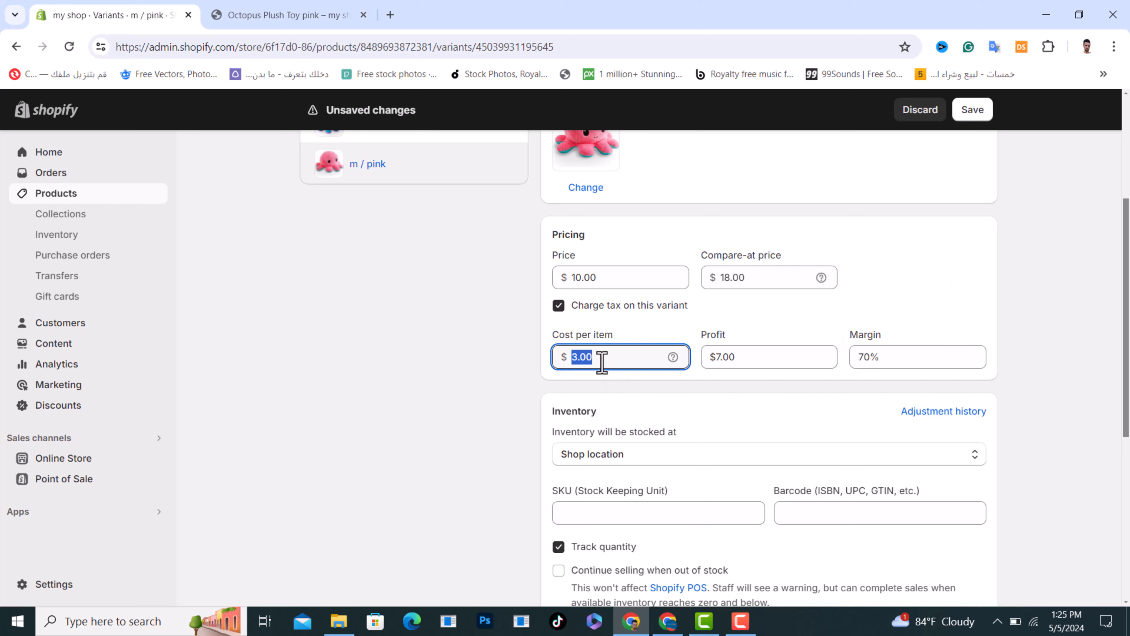
left_click_drag(587, 358, 593, 361)
key("BackSpace")
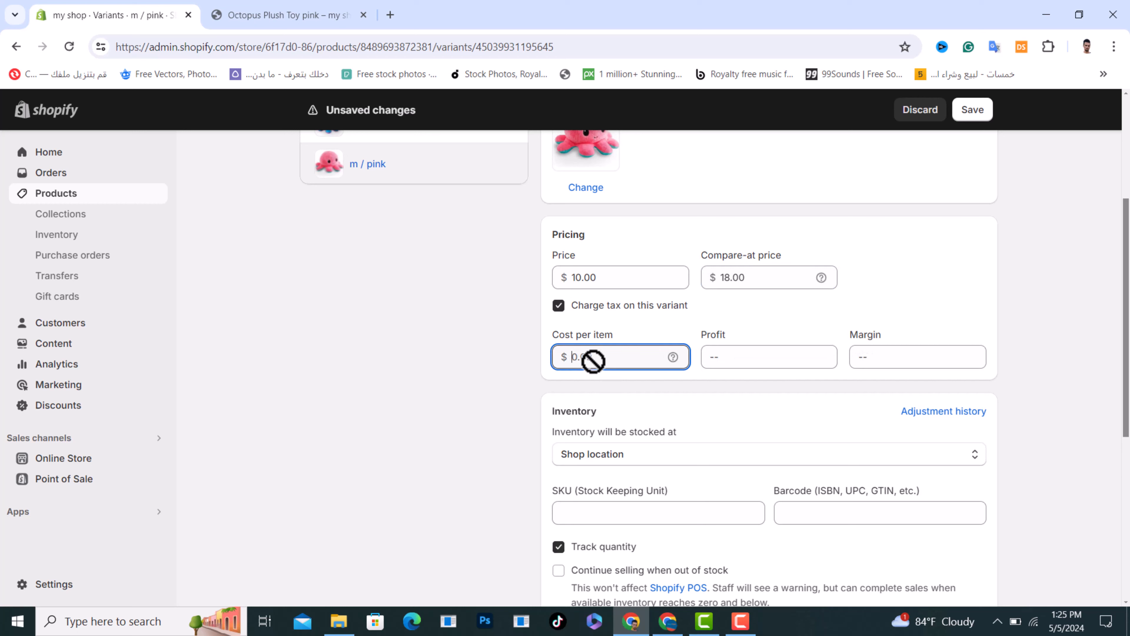
left_click(518, 366)
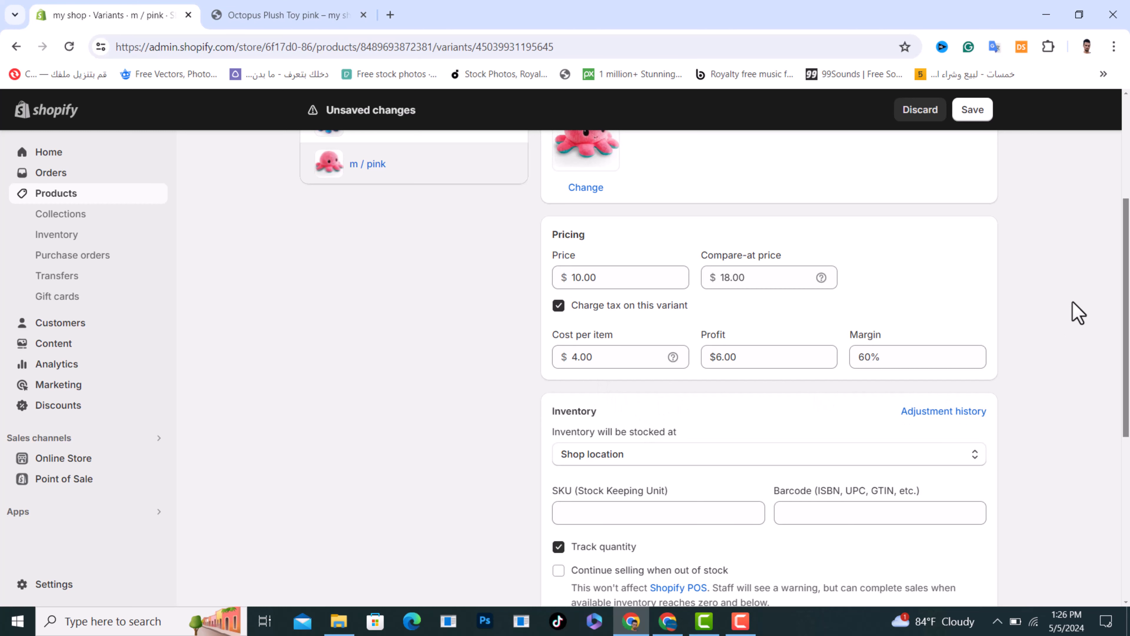
Review the m / pink variant's price and compare-at price, and save the variant
scroll(1098, 314, "up", 2)
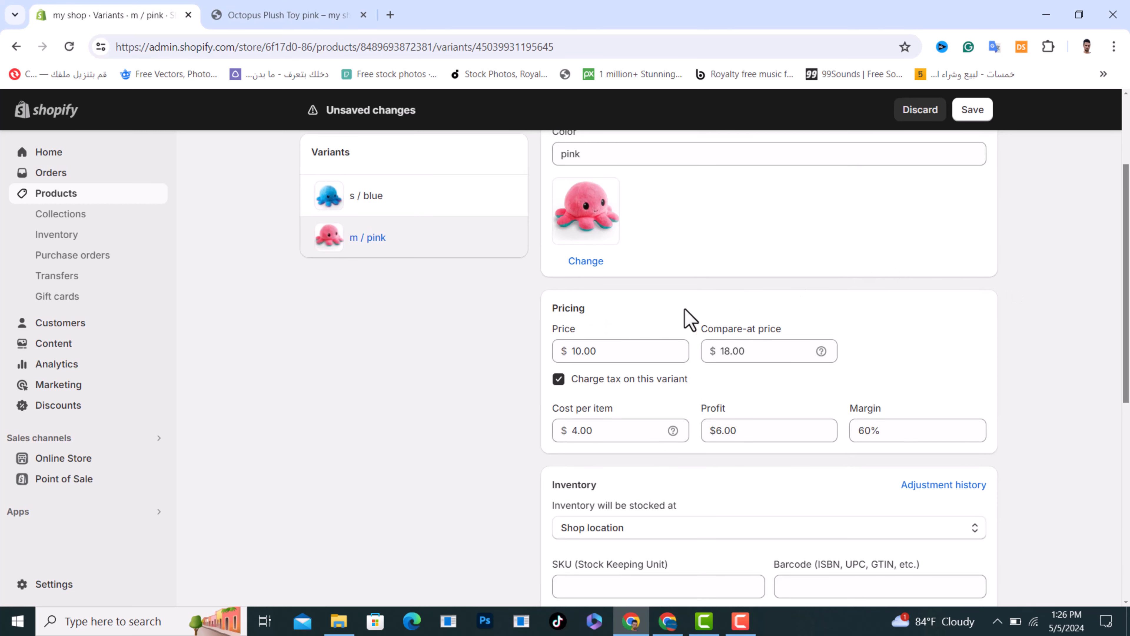
double_click(597, 351)
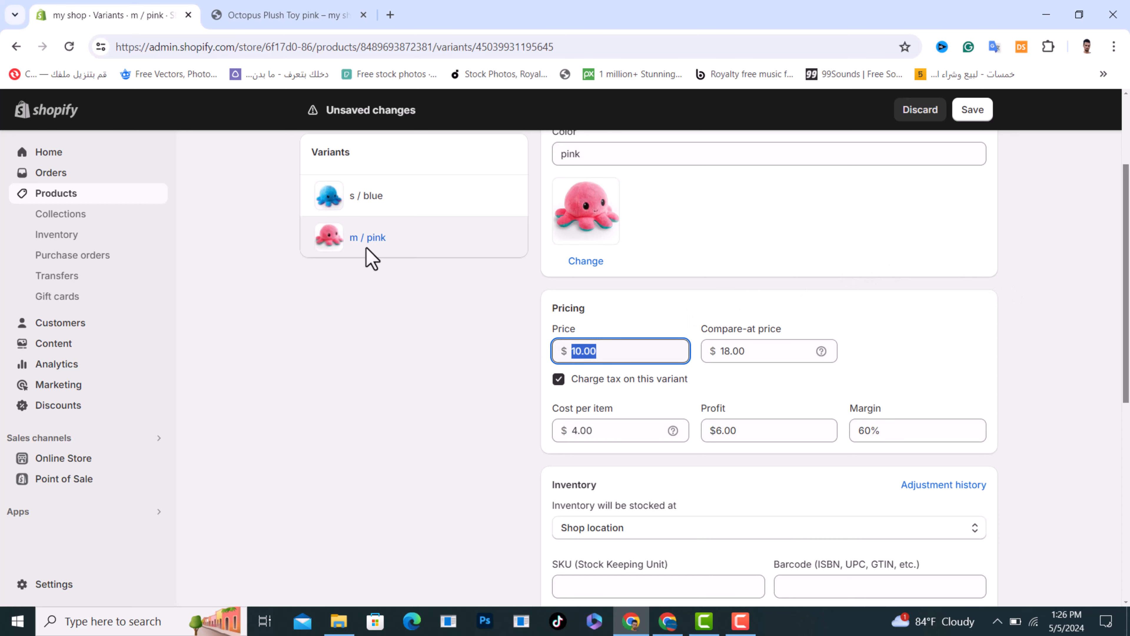
left_click(467, 352)
scroll(832, 398, "up", 1)
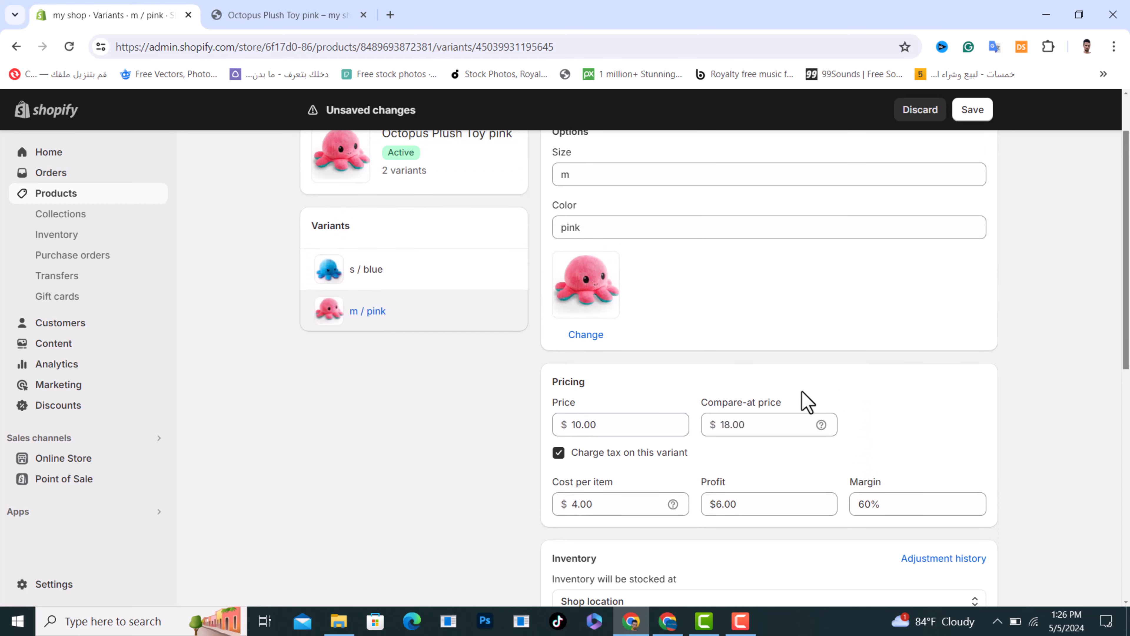
left_click_drag(701, 400, 805, 405)
left_click(820, 402)
left_click(975, 113)
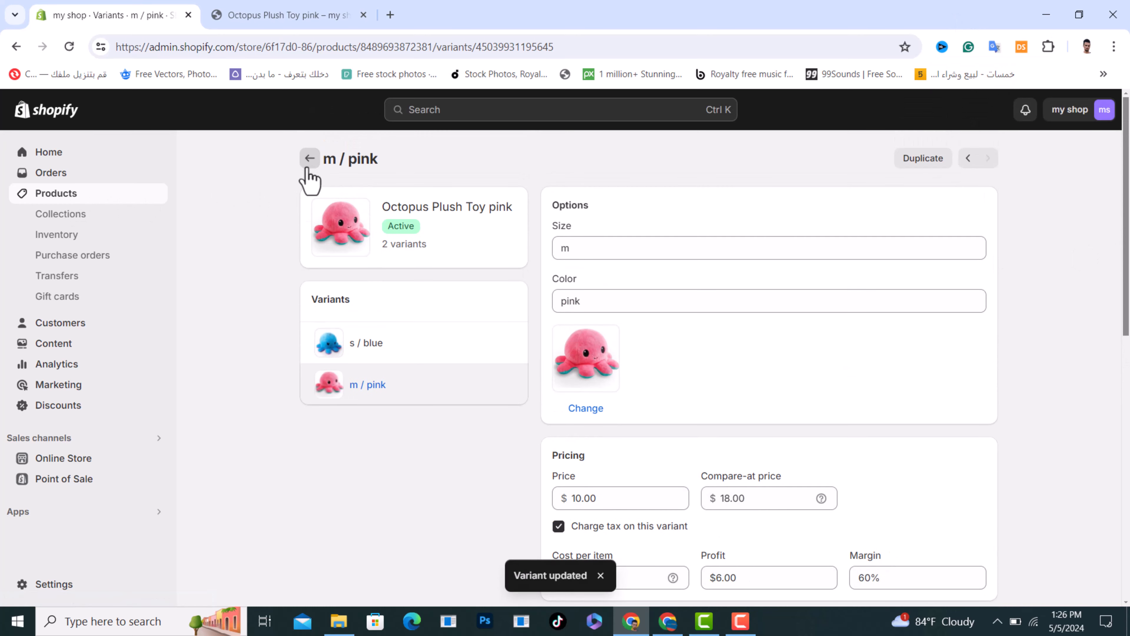
Return to the product page and view it in the online store, closing the old storefront tab
left_click(307, 166)
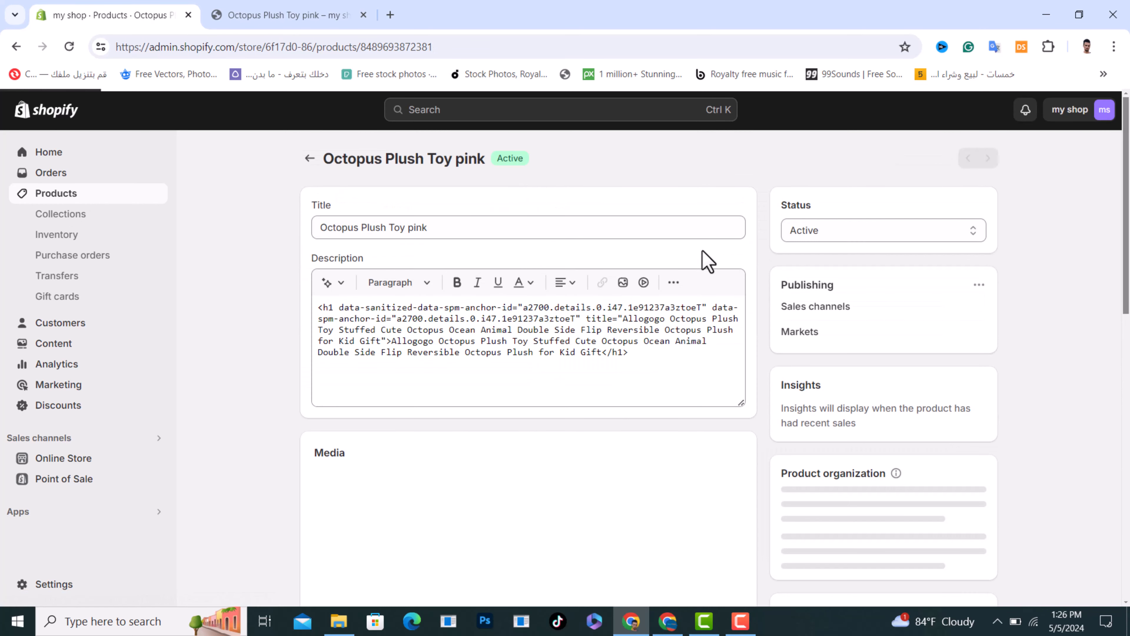
left_click(783, 164)
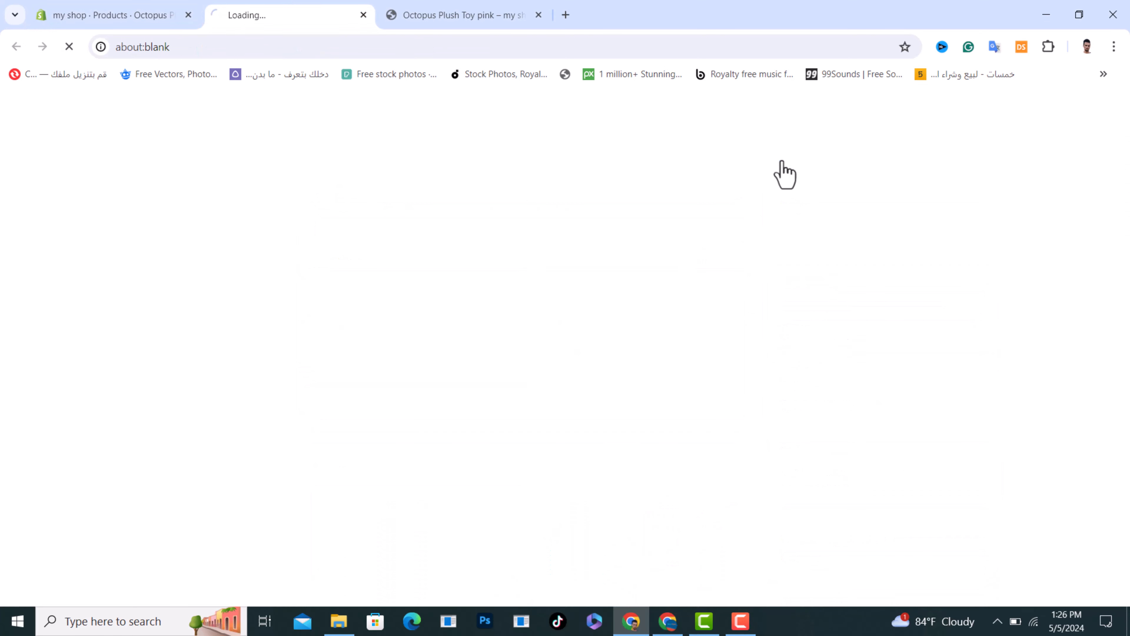
left_click(538, 15)
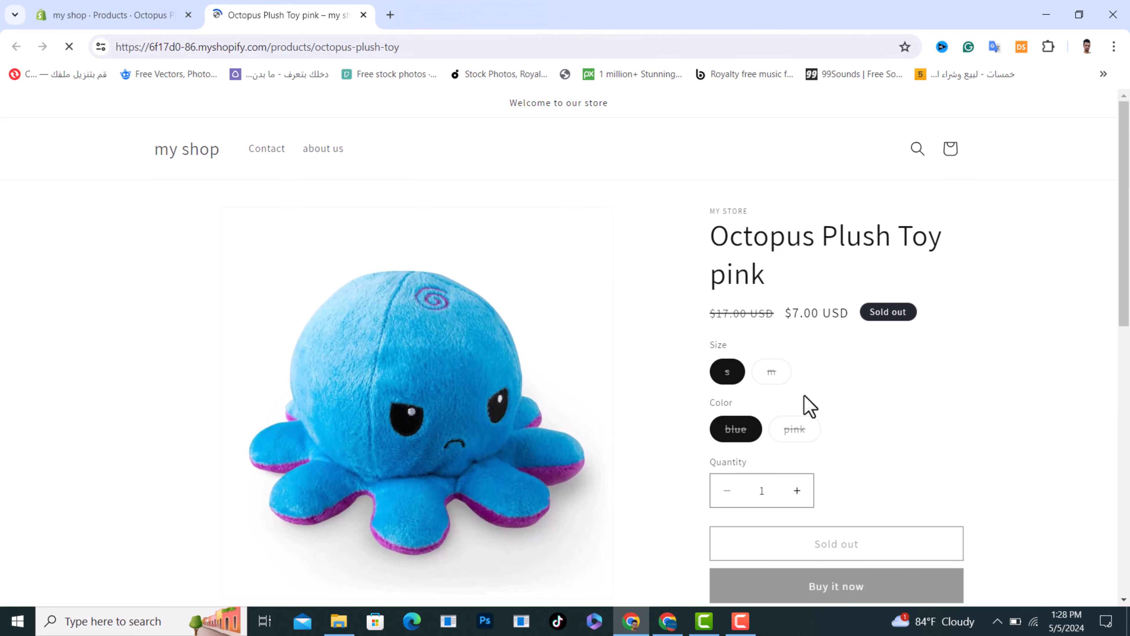
Show the pink variant in the storefront and check its selling price and crossed-out compare-at price
left_click(794, 431)
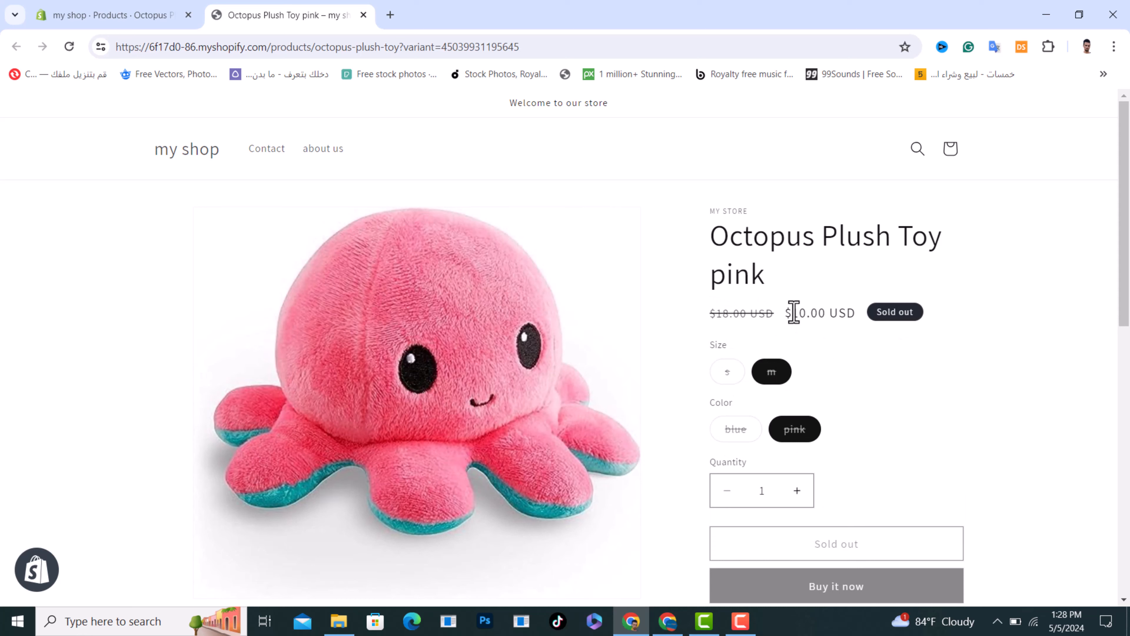
left_click_drag(819, 316, 840, 316)
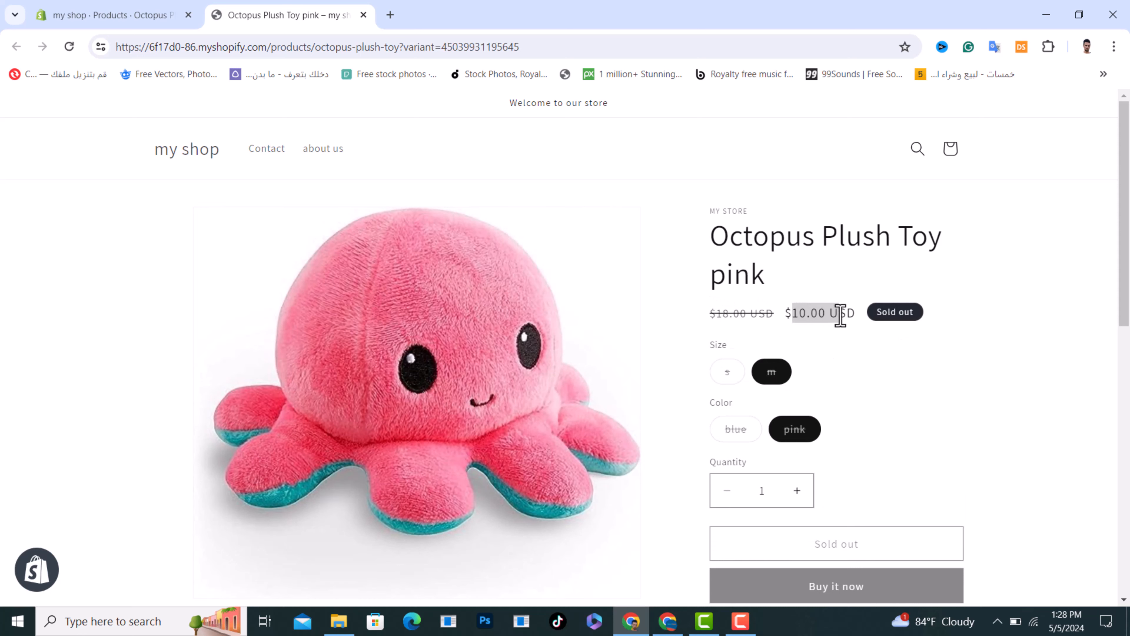
left_click(841, 315)
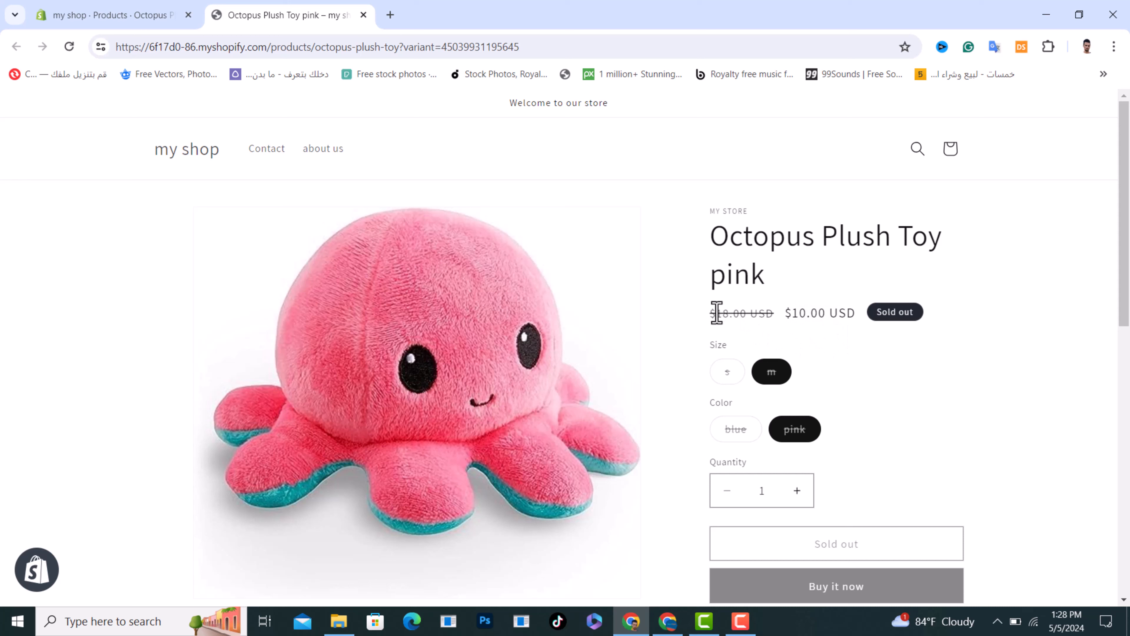
left_click_drag(712, 313, 840, 356)
left_click(850, 358)
left_click_drag(720, 313, 777, 312)
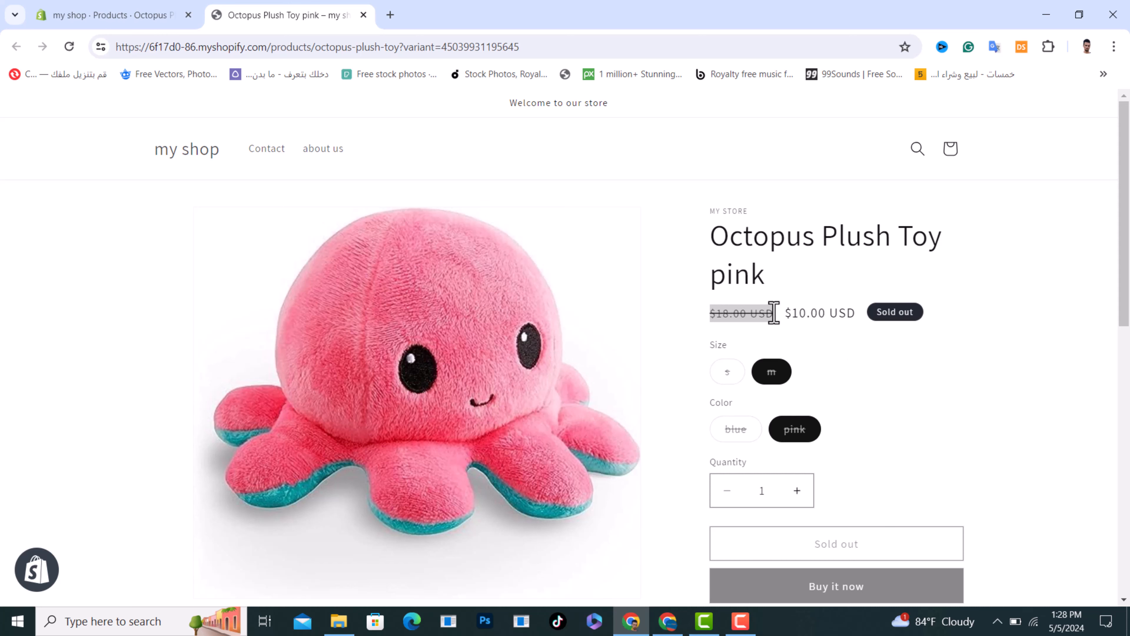
left_click(839, 357)
Go back to the product in the store admin and open the pink variant under size m
left_click(130, 13)
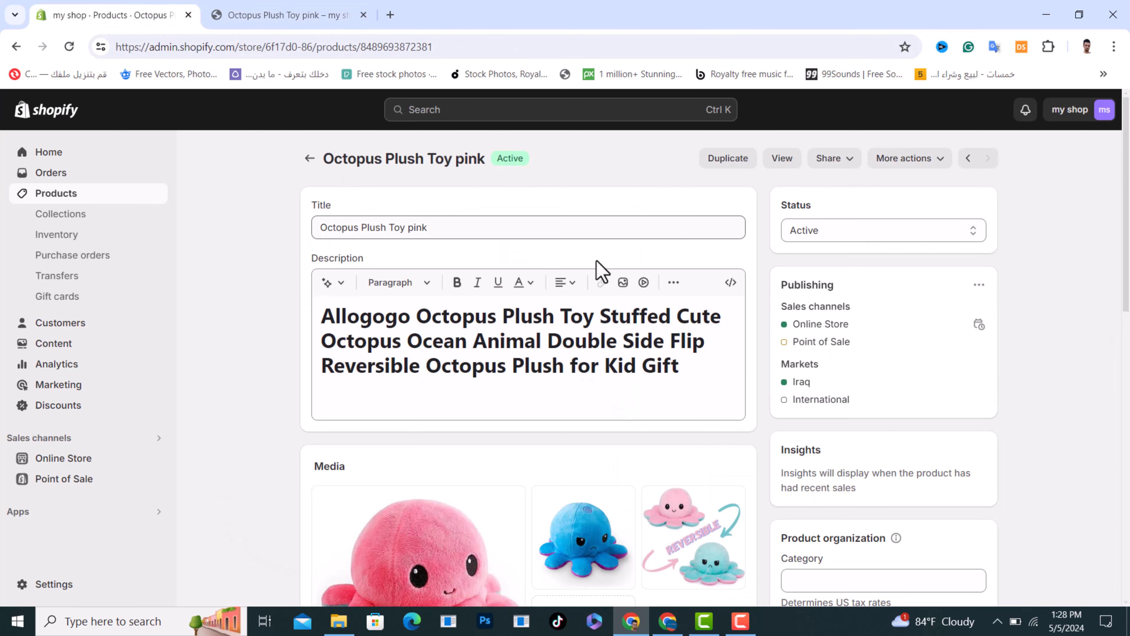
scroll(868, 323, "down", 6)
scroll(879, 325, "down", 5)
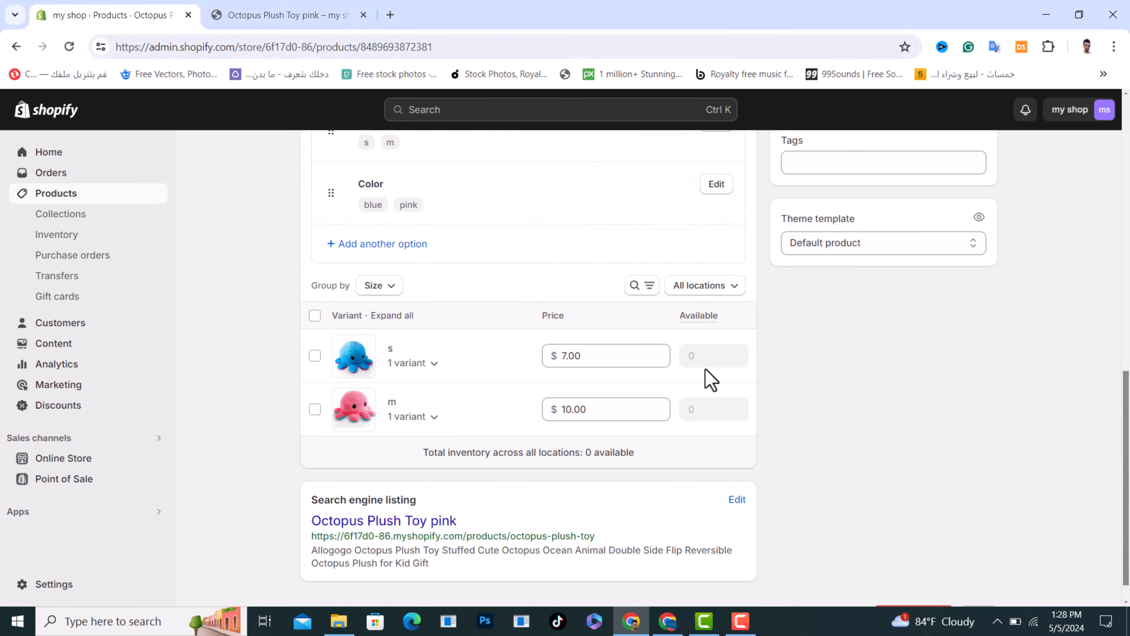
left_click(412, 416)
scroll(483, 414, "down", 2)
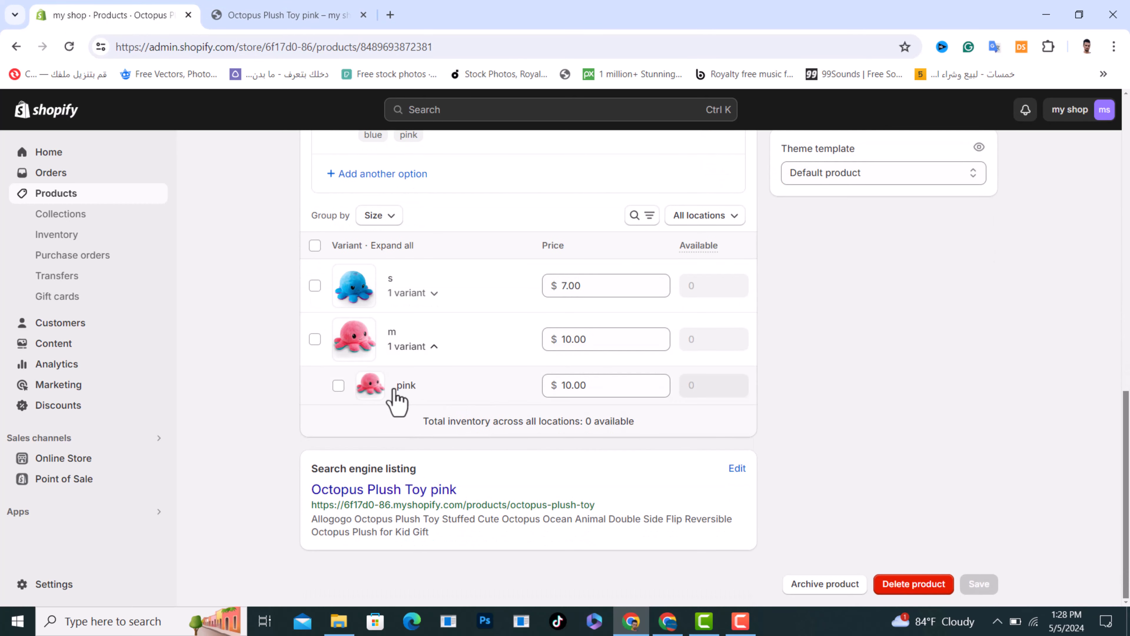
left_click(412, 386)
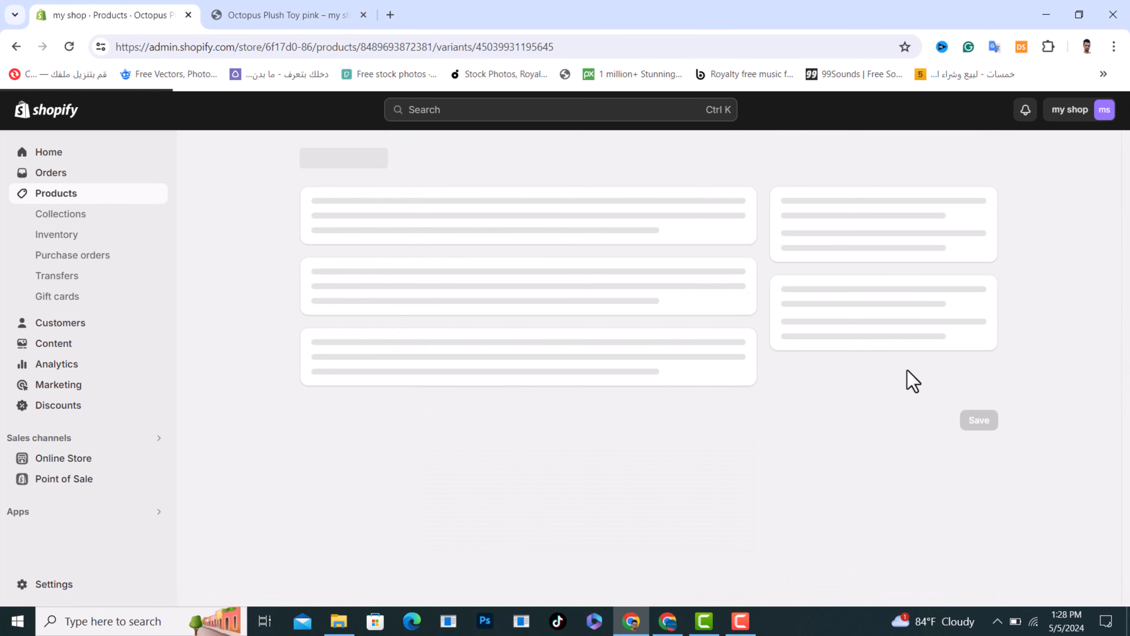
Clear the m / pink variant's compare-at price and save the variant
scroll(880, 356, "down", 5)
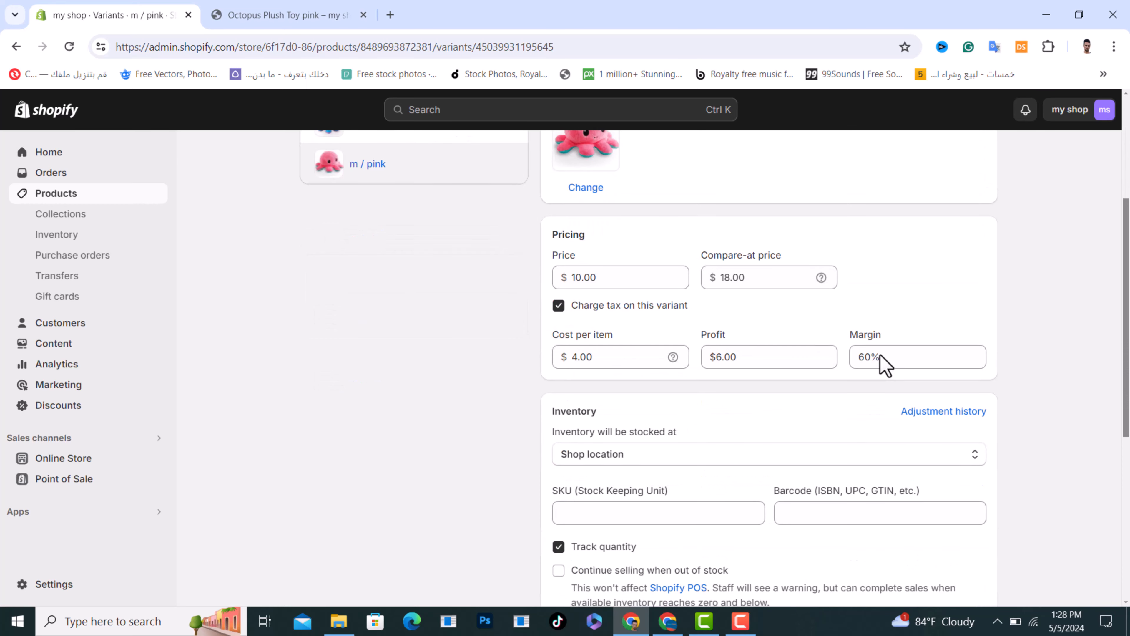
left_click_drag(769, 277, 695, 287)
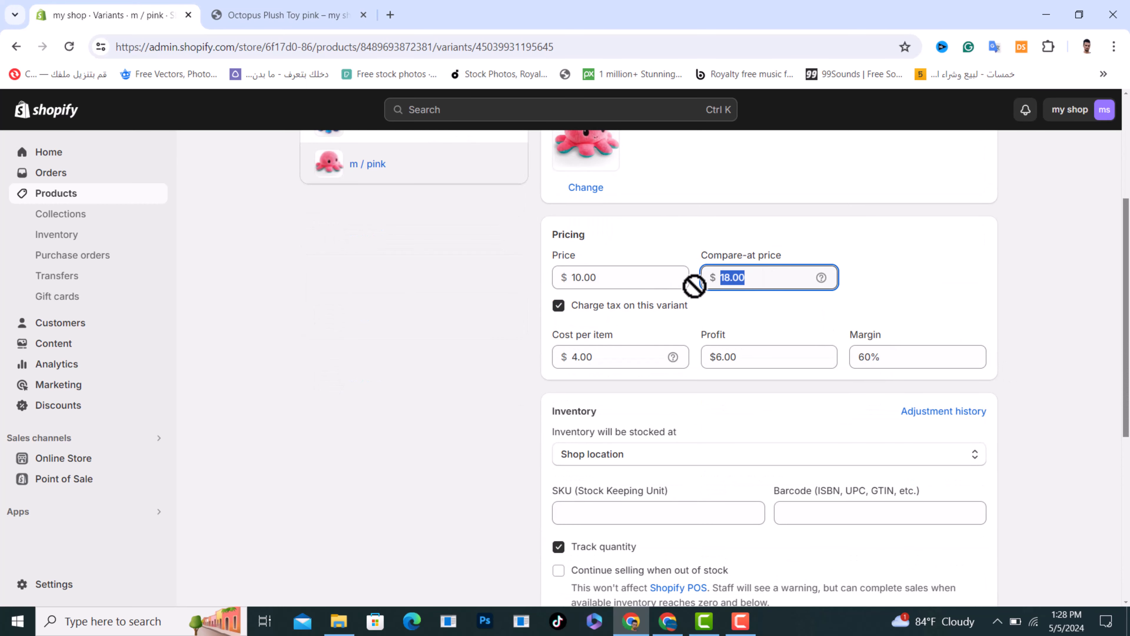
key("BackSpace")
left_click(949, 274)
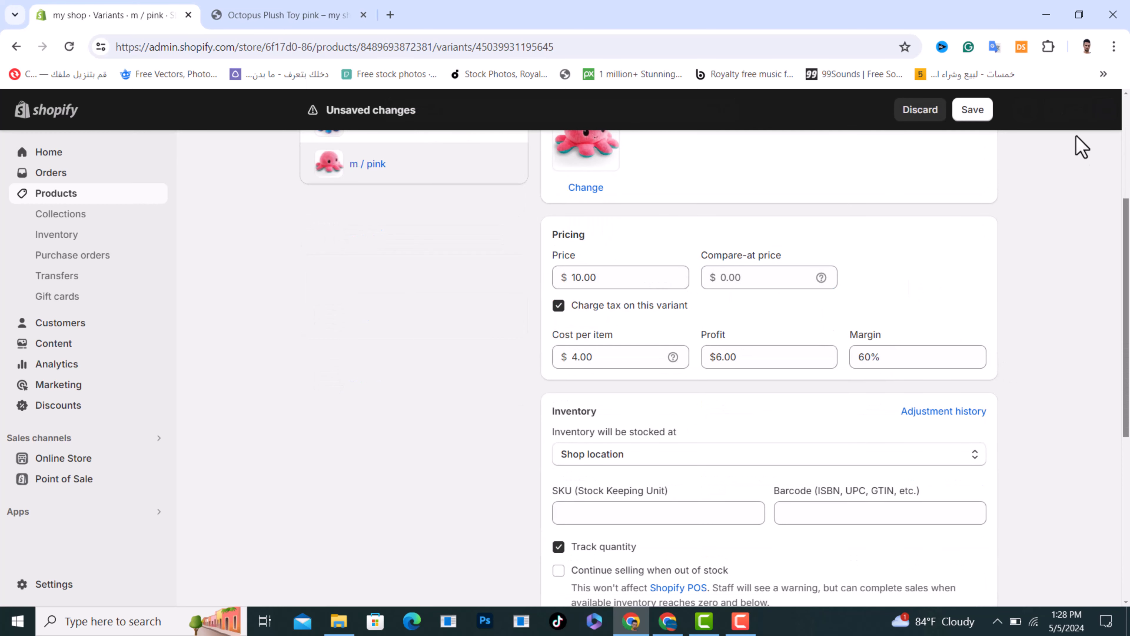
left_click(972, 111)
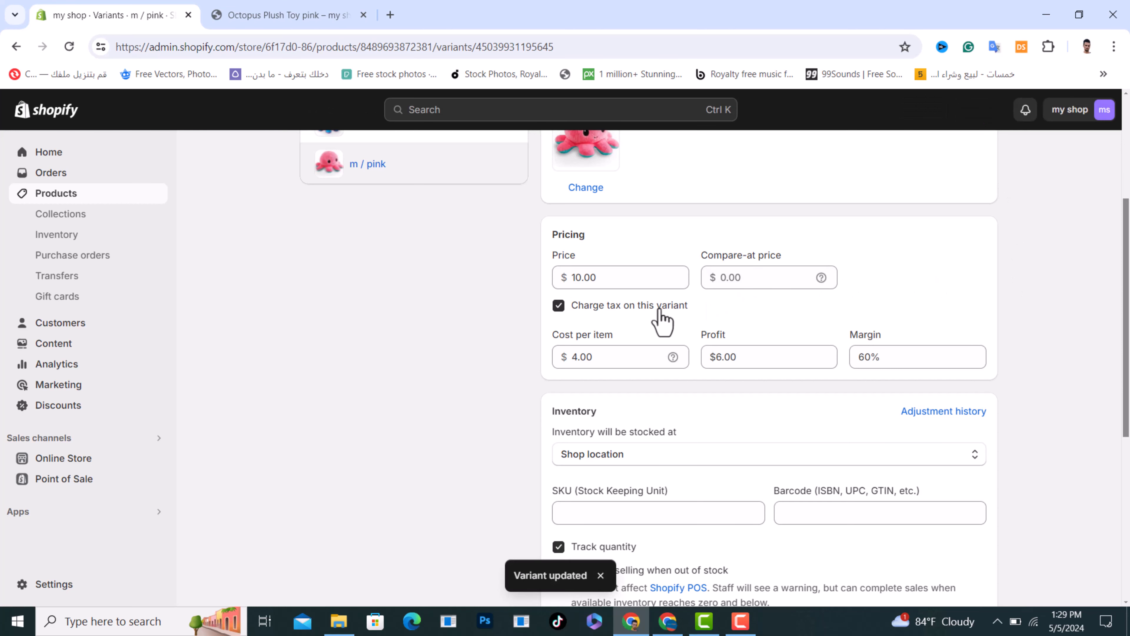
Open the s / blue variant, clear its compare-at price and save it
scroll(658, 343, "up", 2)
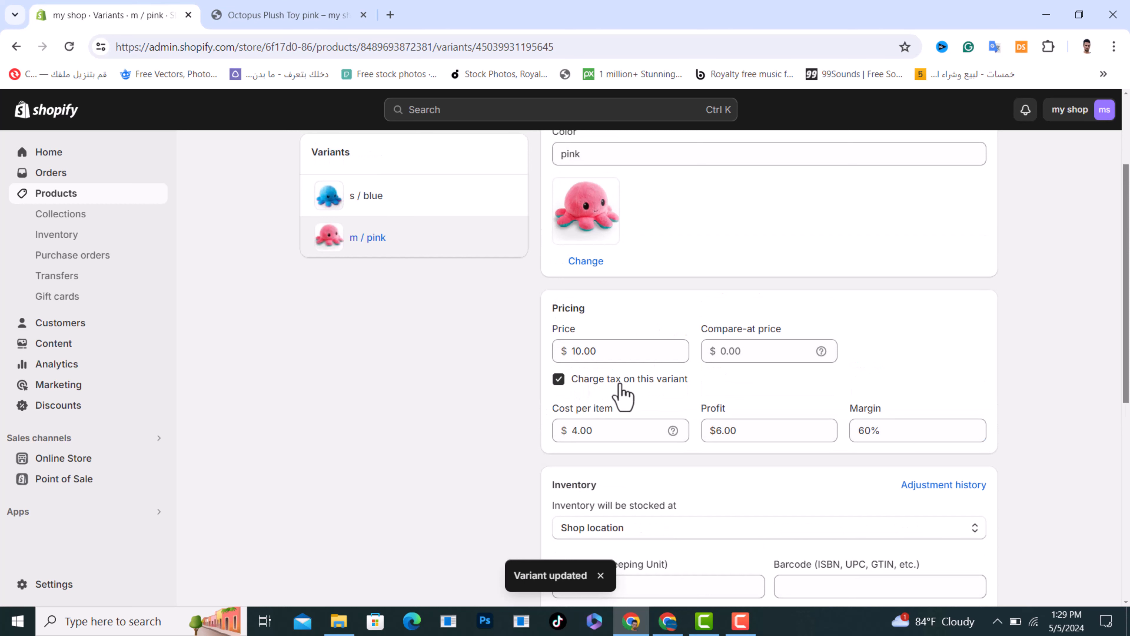
left_click(385, 199)
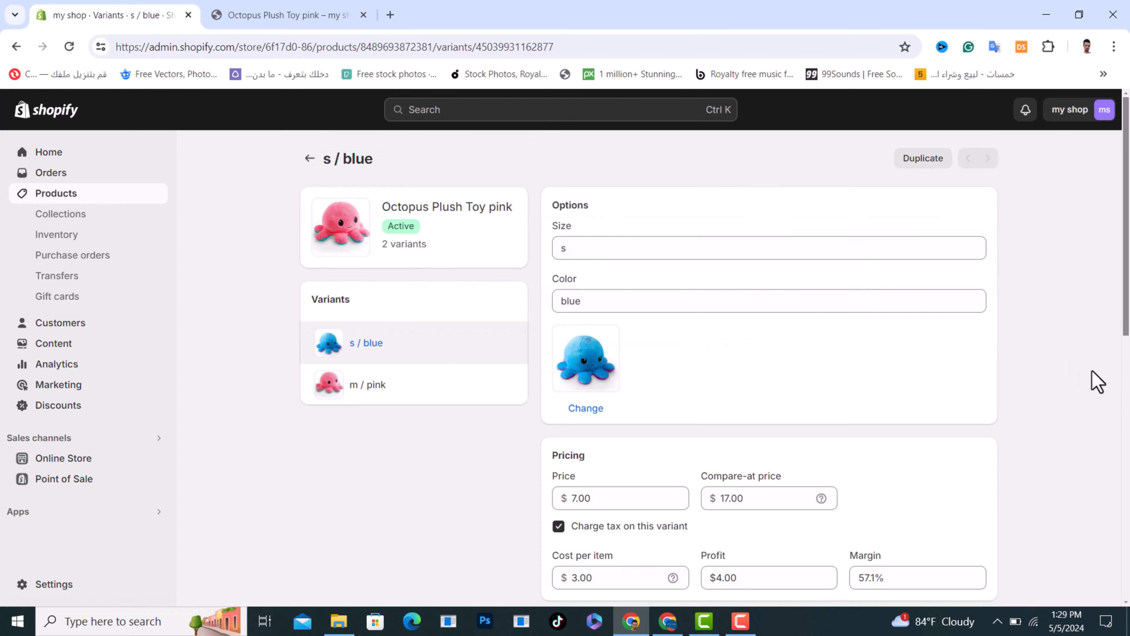
scroll(745, 396, "down", 3)
left_click(764, 352)
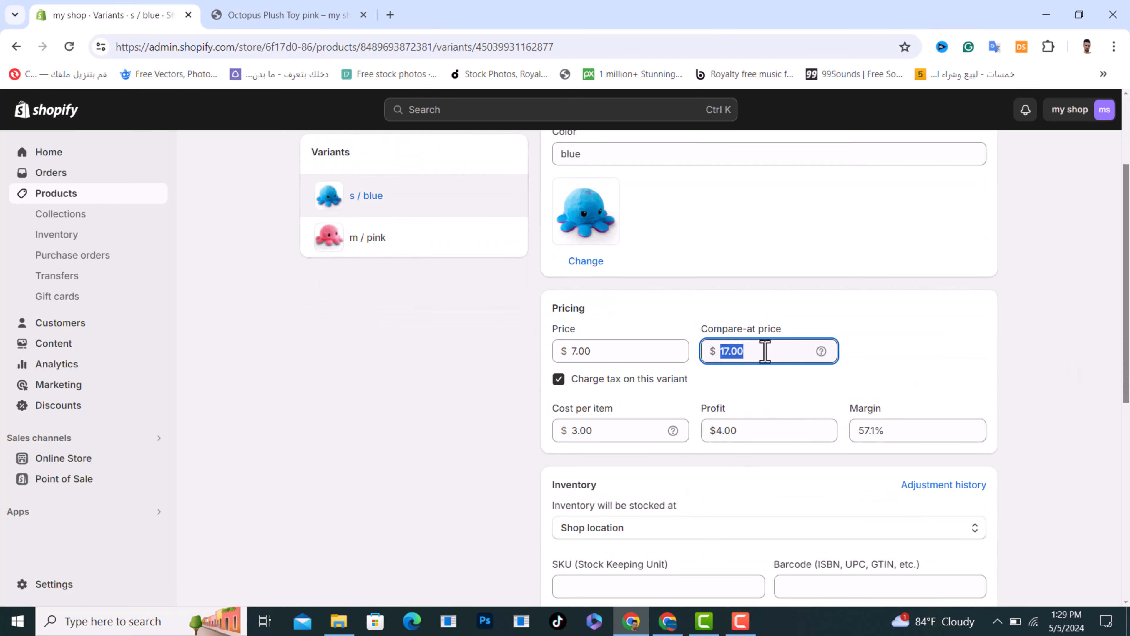
key("BackSpace")
left_click(918, 351)
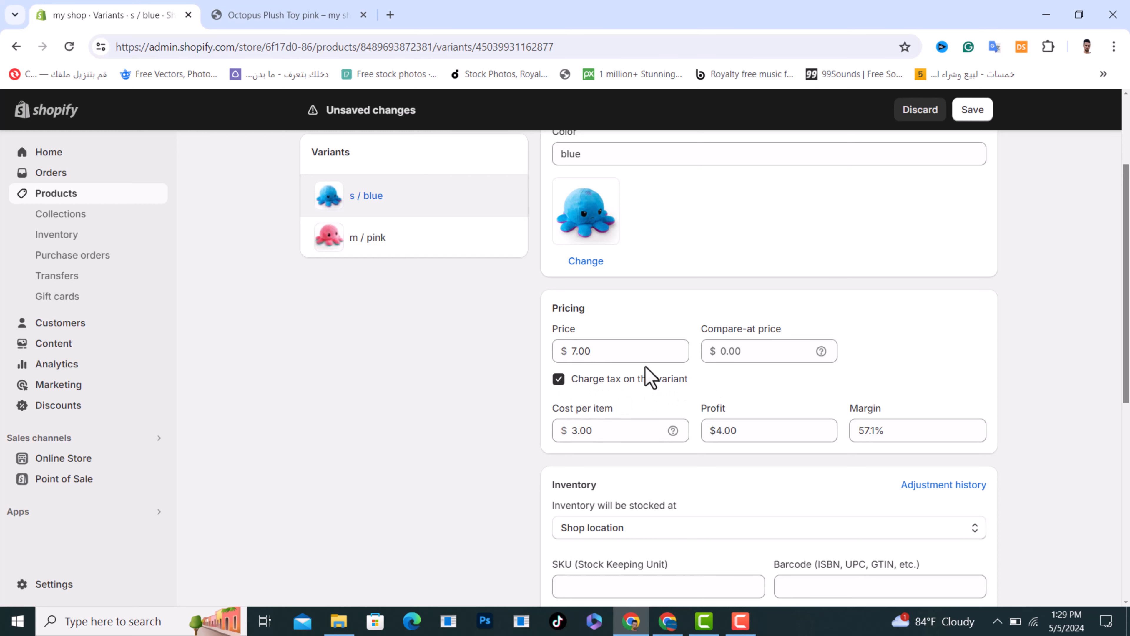
left_click(974, 111)
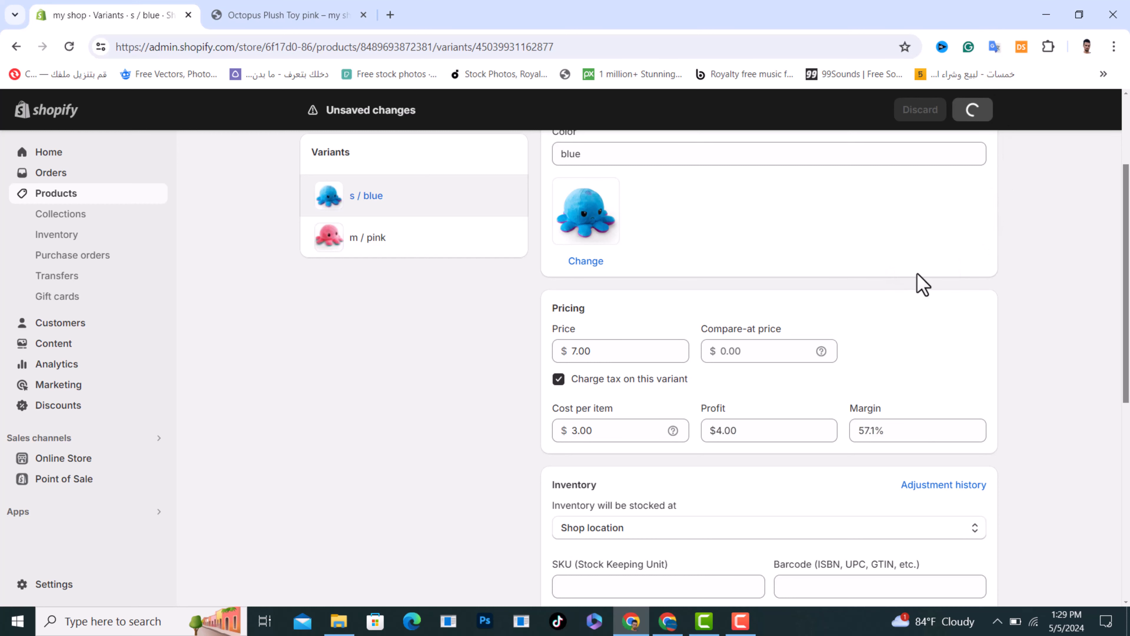
Go back from the s / blue variant to the product, close the outdated storefront tab and view the product in the online store again
scroll(323, 316, "up", 3)
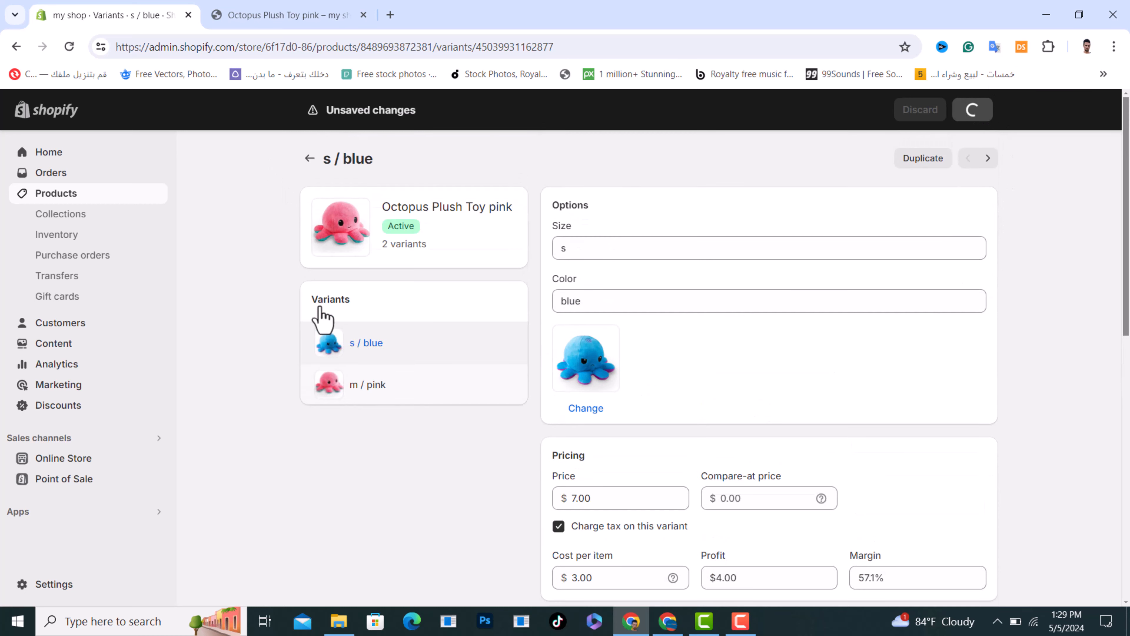
left_click(310, 160)
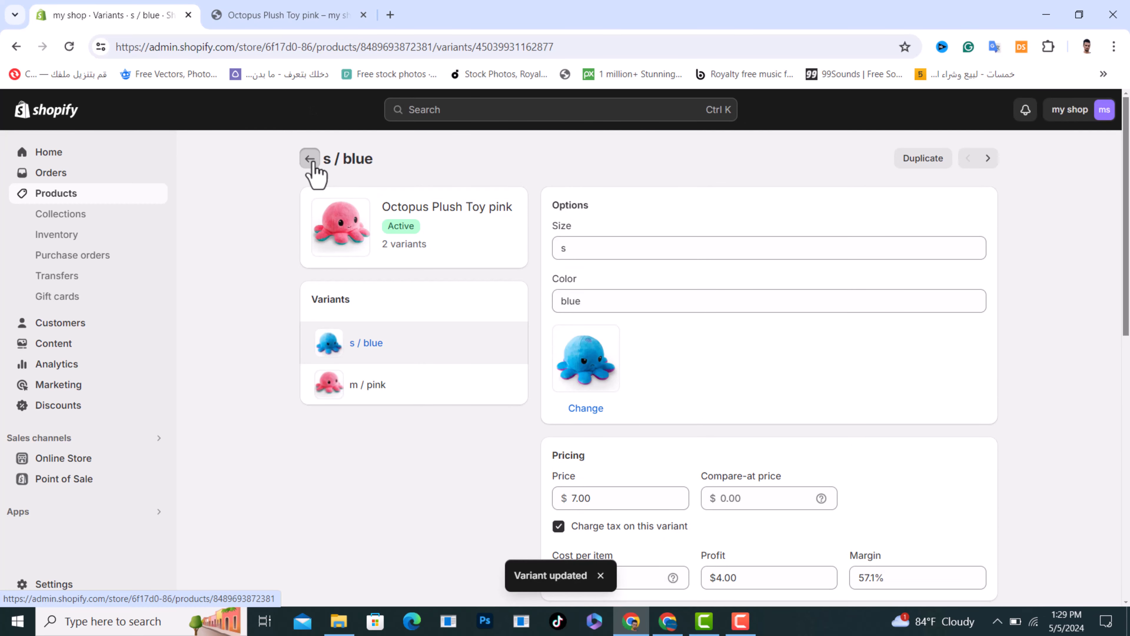
left_click(364, 15)
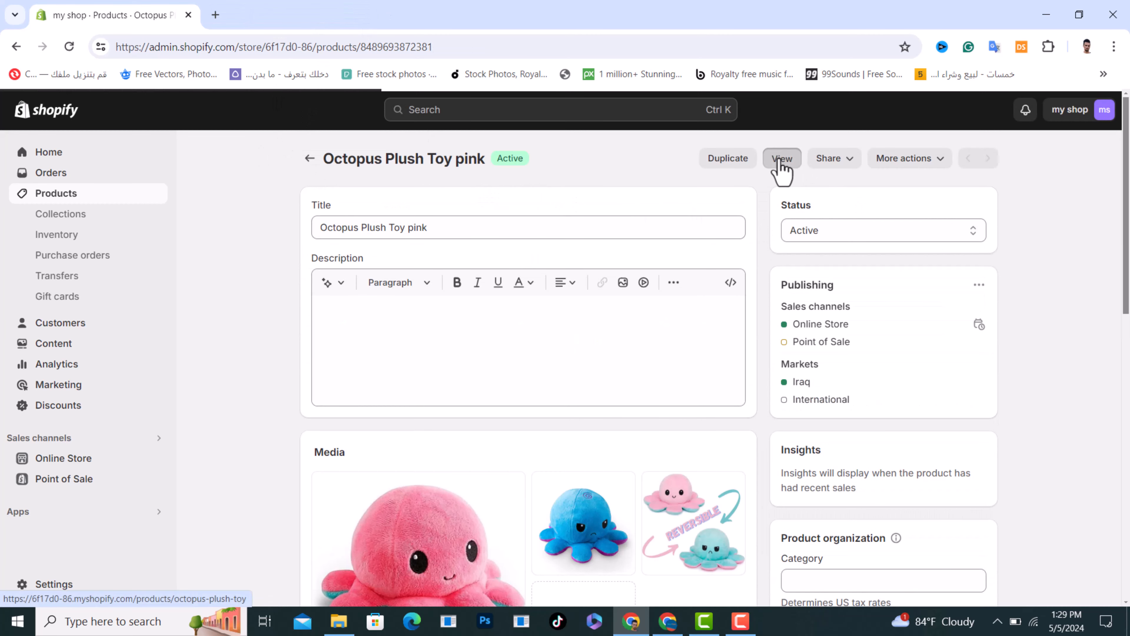
left_click(782, 172)
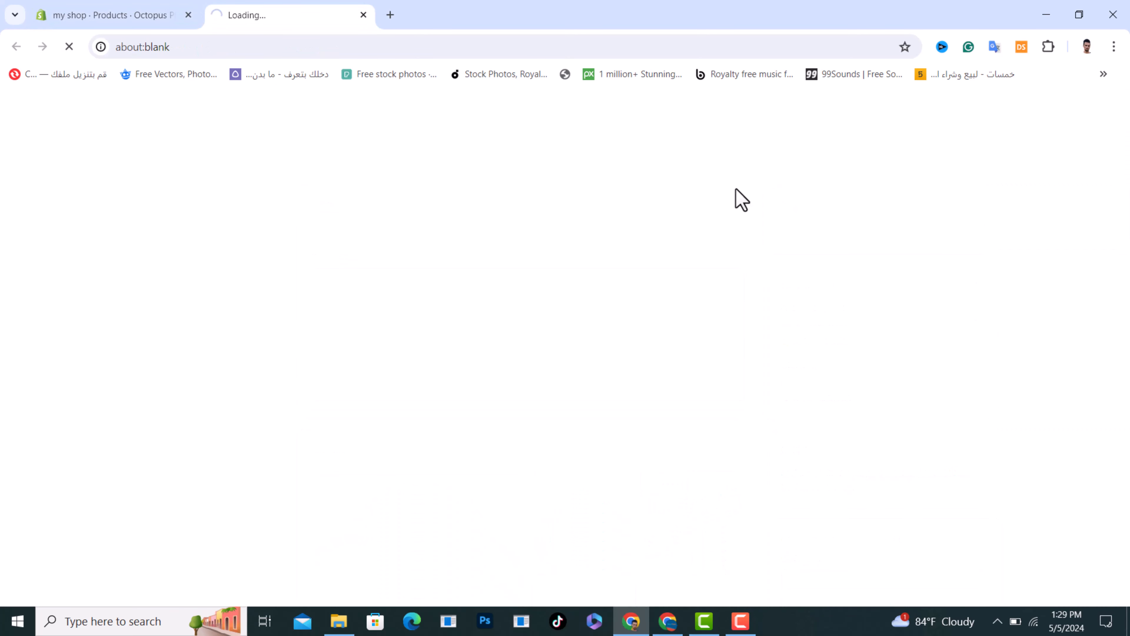
Check the displayed price of the size s variant and the size m variant in the storefront
scroll(739, 330, "down", 2)
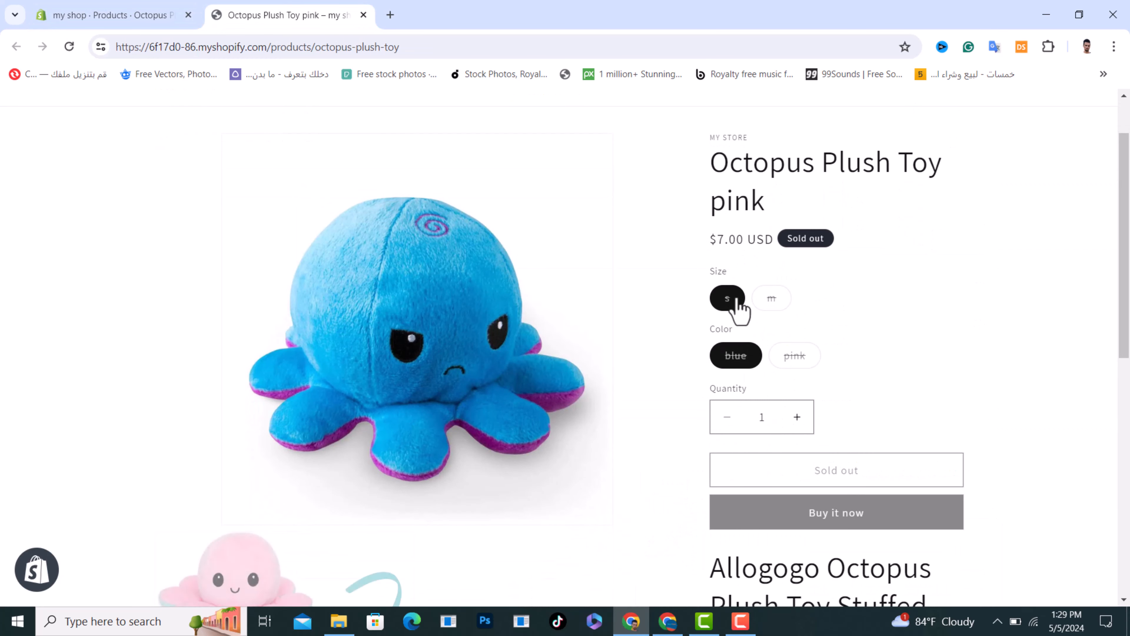
left_click_drag(714, 240, 768, 239)
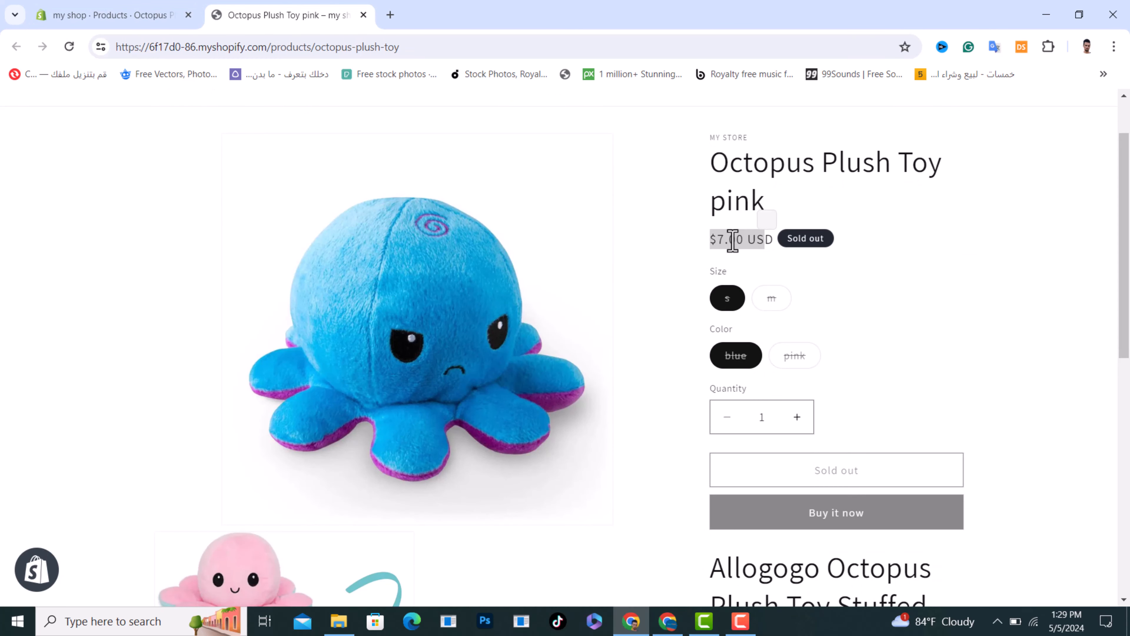
left_click(767, 299)
left_click(794, 330)
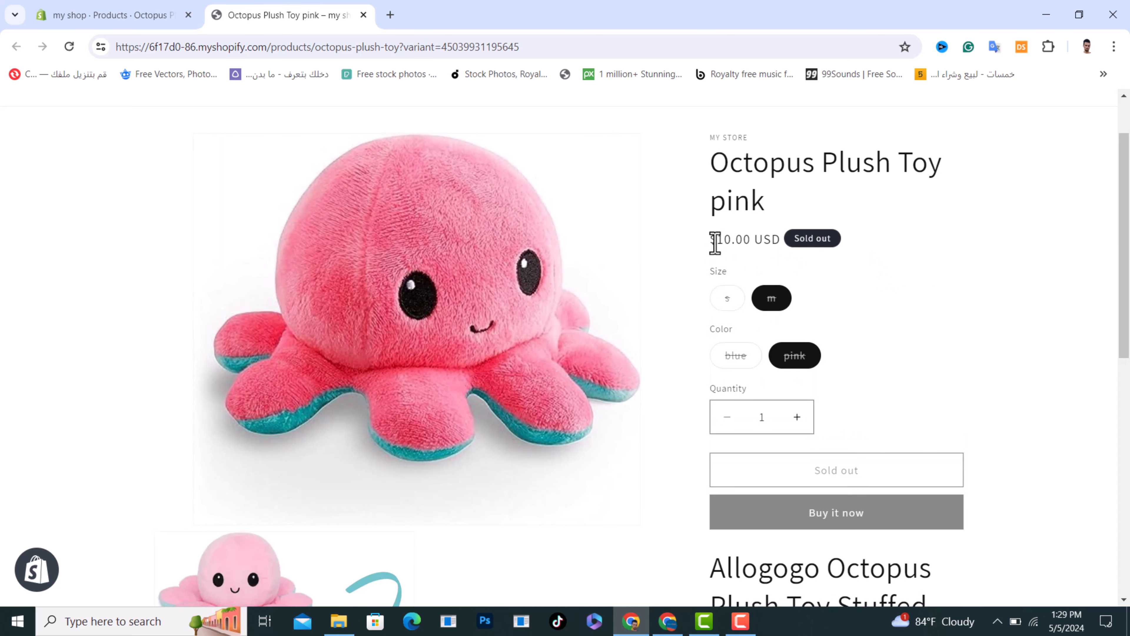
left_click_drag(715, 243, 777, 248)
left_click(971, 286)
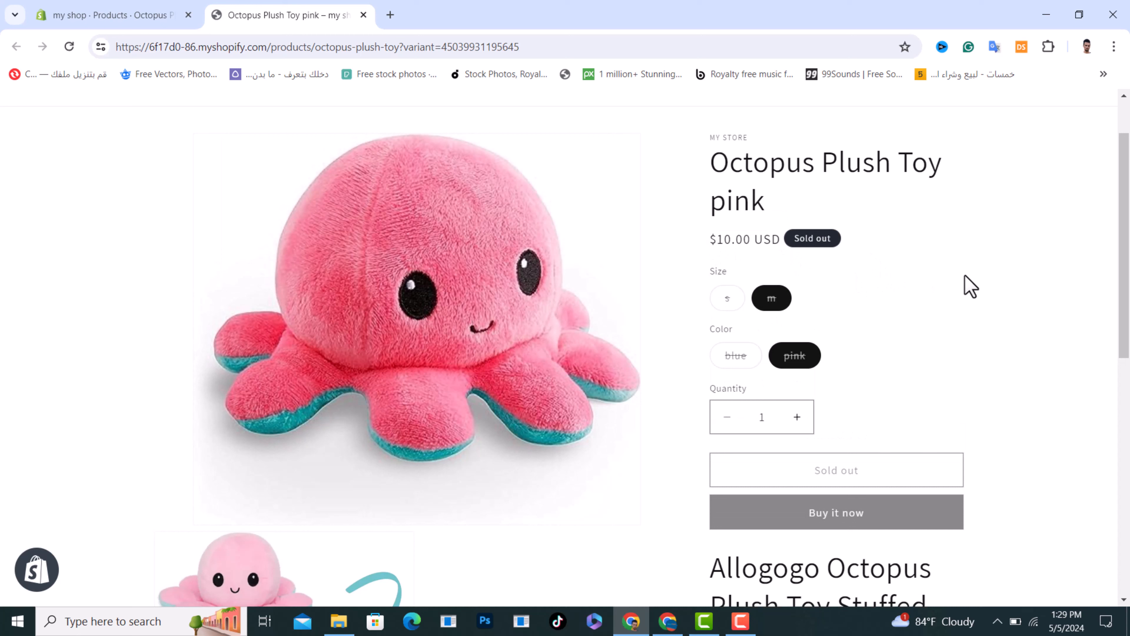